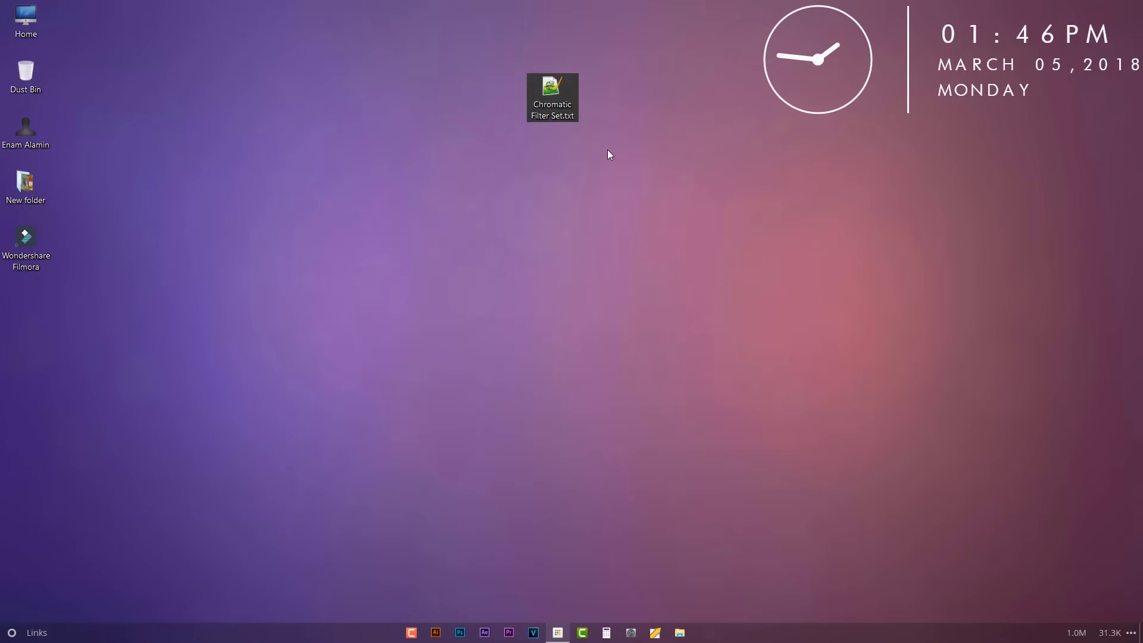
Step: Copy the download link from the Chromatic Filter Set note, close Notepad++, and return to Chrome
{"action": "double_click", "coordinate": [563, 113]}
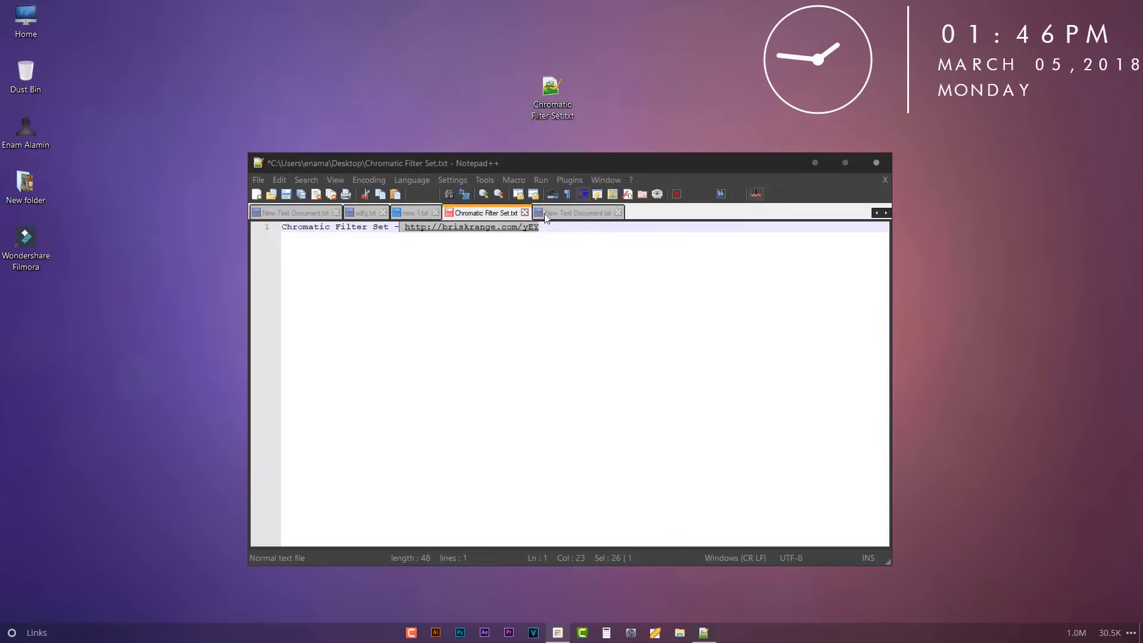
{"action": "left_click", "coordinate": [554, 233]}
{"action": "left_click", "coordinate": [400, 227], "text": "shift"}
{"action": "key", "text": "ctrl+c"}
{"action": "right_click", "coordinate": [405, 227]}
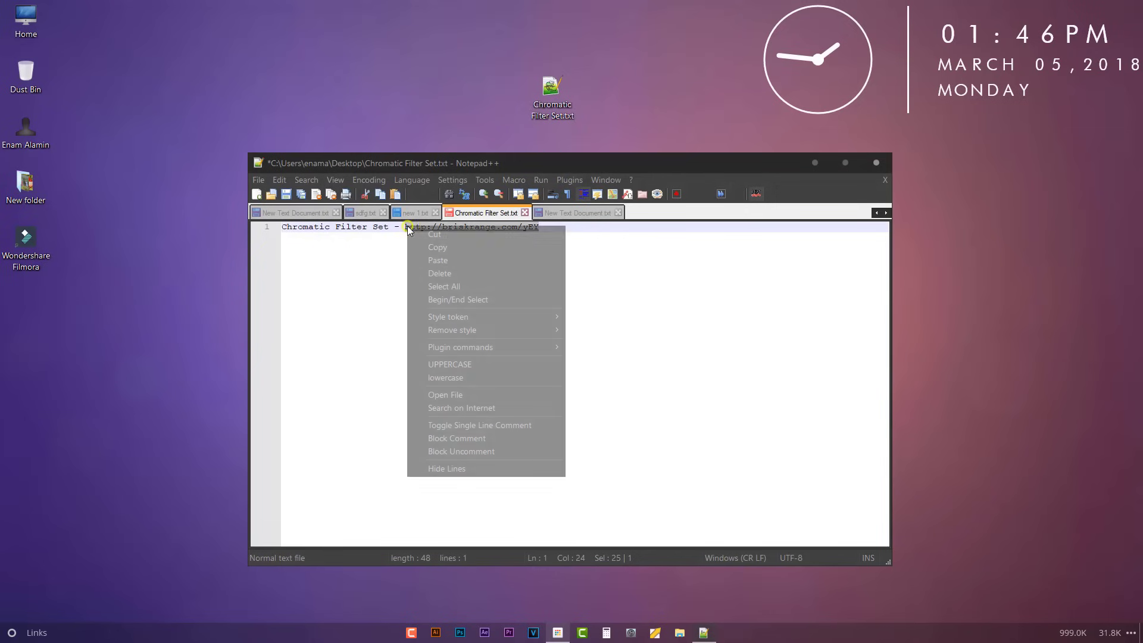
{"action": "left_click", "coordinate": [462, 248]}
{"action": "left_click", "coordinate": [874, 164]}
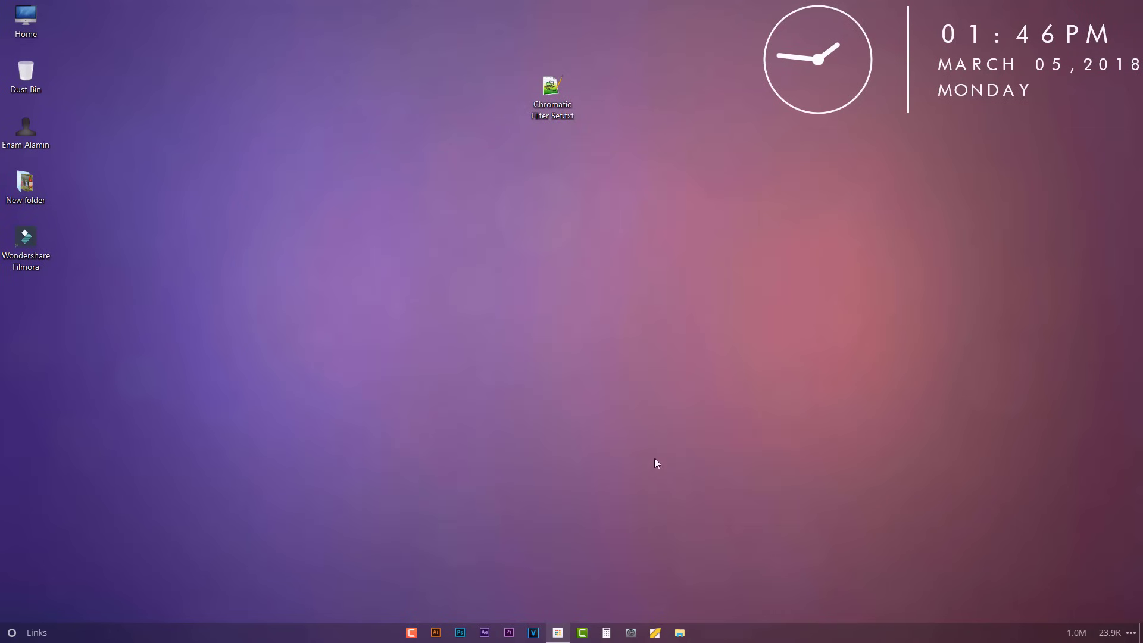
{"action": "left_click", "coordinate": [566, 633]}
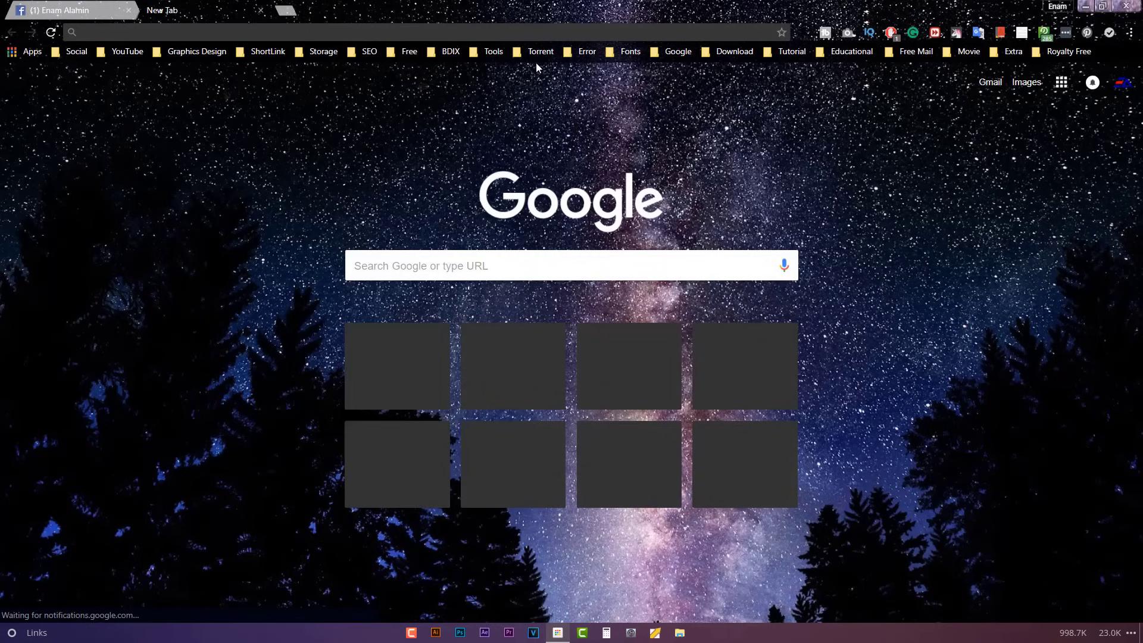
Step: Pause AdBlock, go to the copied link, skip the ad, and download Chromatic Filter Set.rar
{"action": "left_click", "coordinate": [892, 33]}
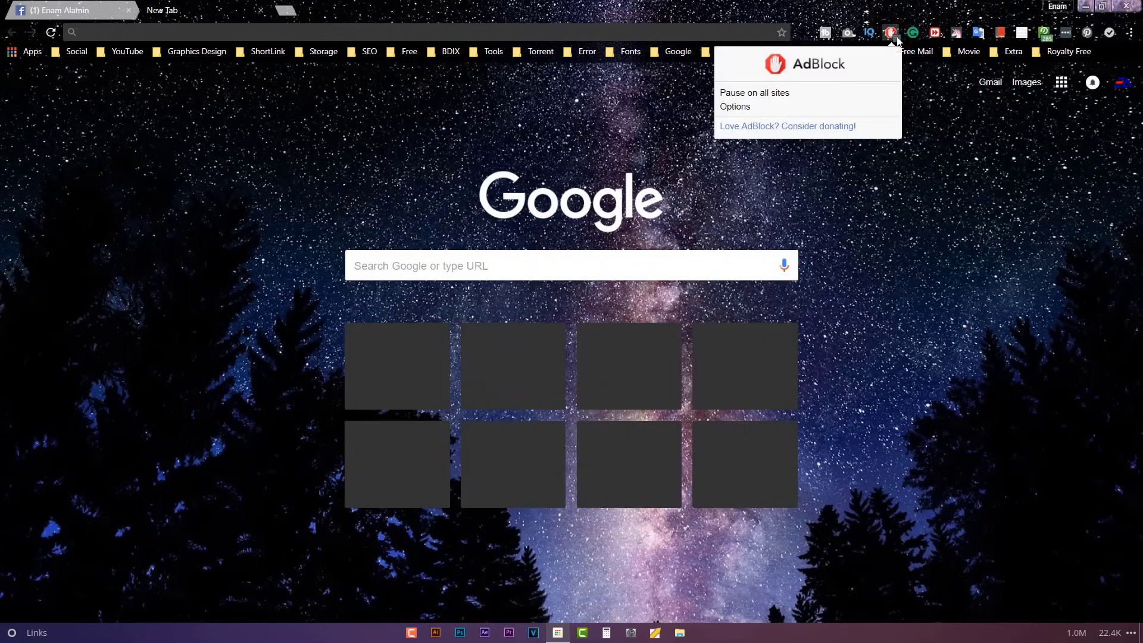
{"action": "left_click", "coordinate": [766, 94]}
{"action": "right_click", "coordinate": [379, 33]}
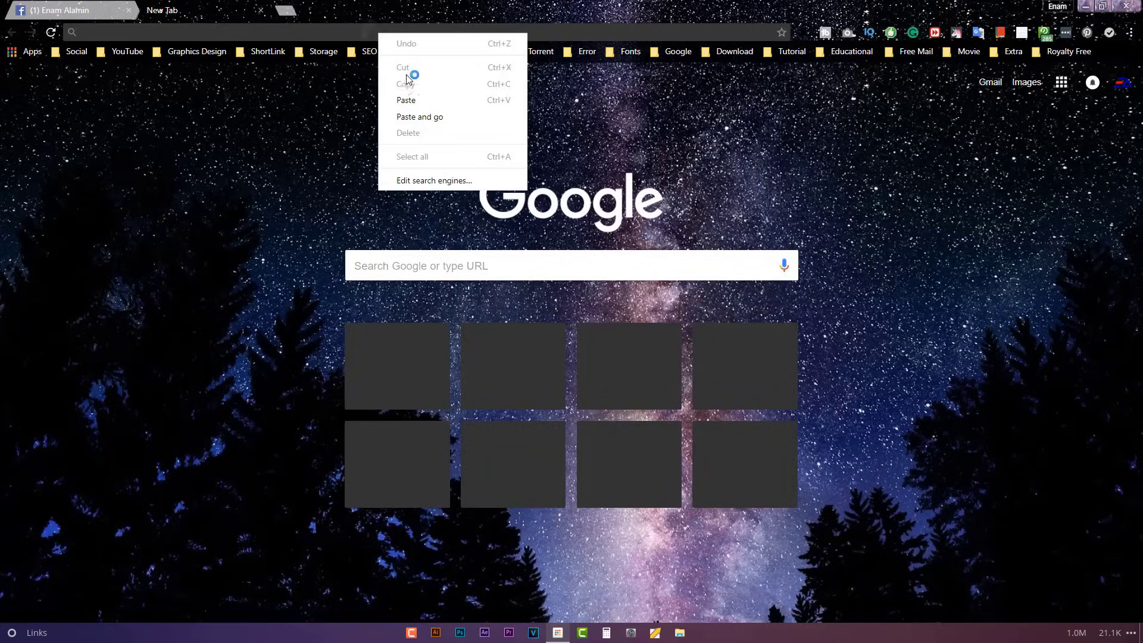
{"action": "left_click", "coordinate": [434, 102]}
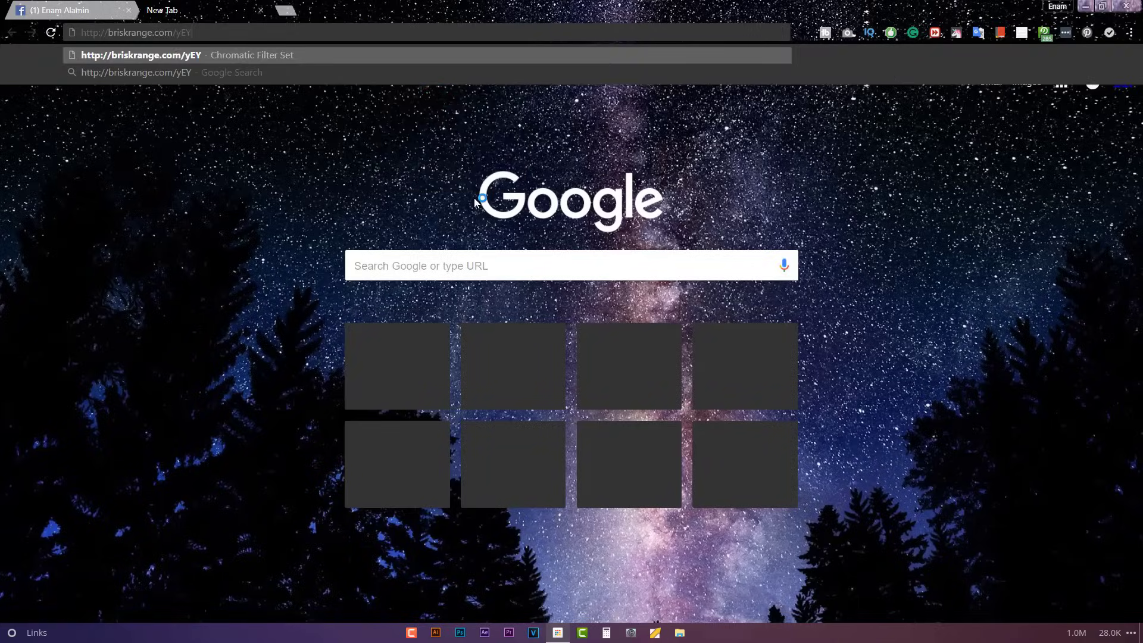
{"action": "key", "text": "Return"}
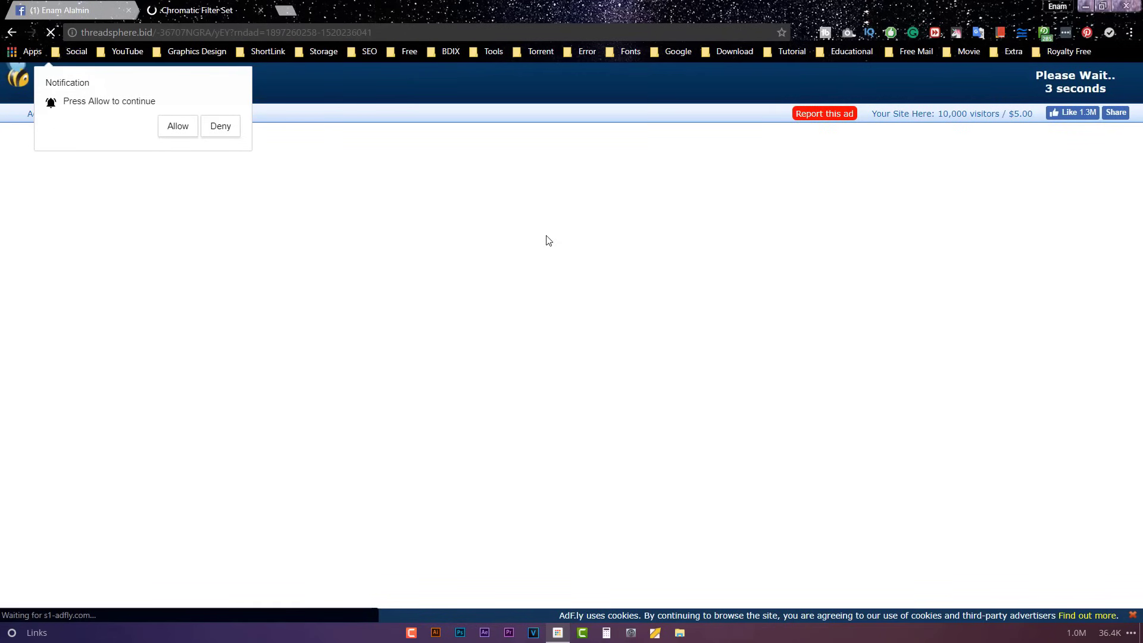
{"action": "left_click", "coordinate": [1082, 83]}
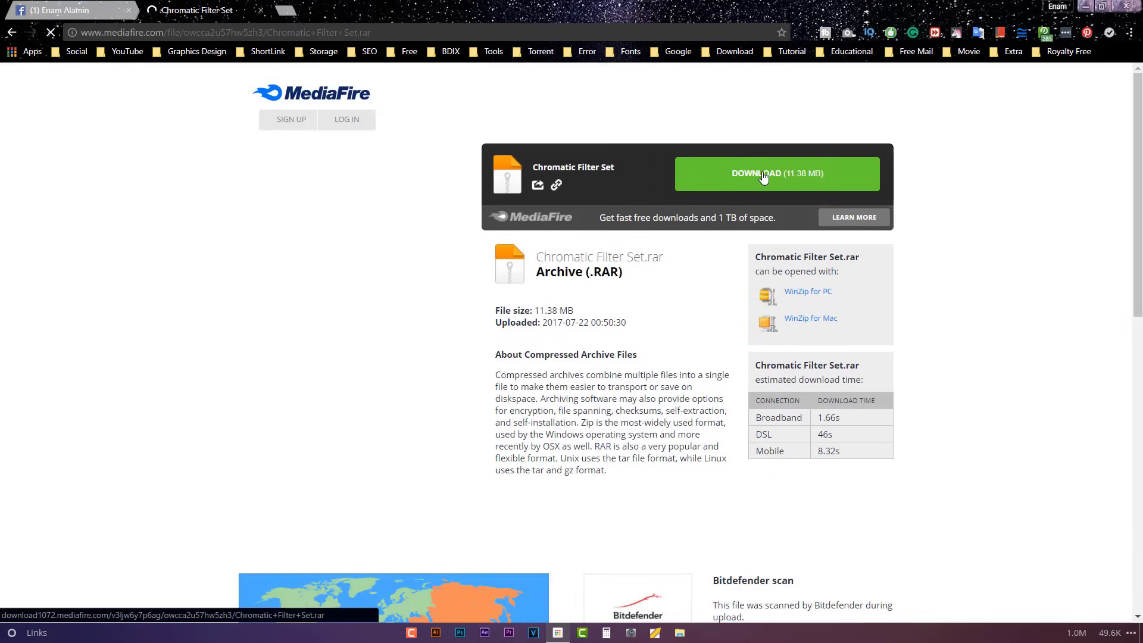
{"action": "left_click", "coordinate": [761, 174]}
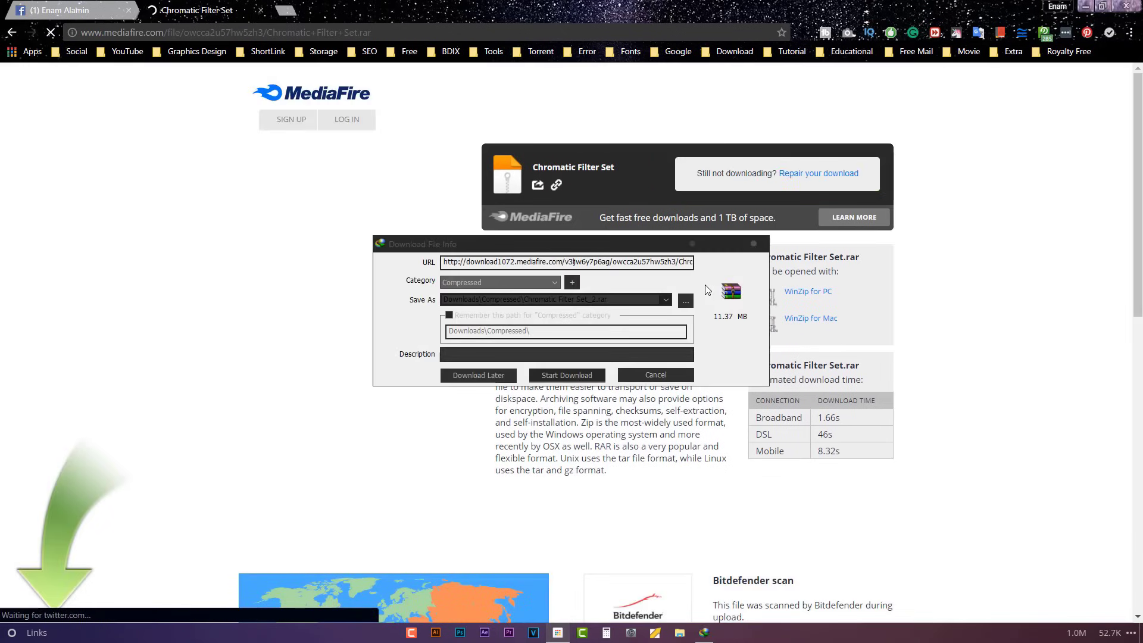
Step: Start the Chromatic Filter Set.rar download in IDM, skip the integration fix, and minimize Chrome
{"action": "left_click", "coordinate": [567, 375]}
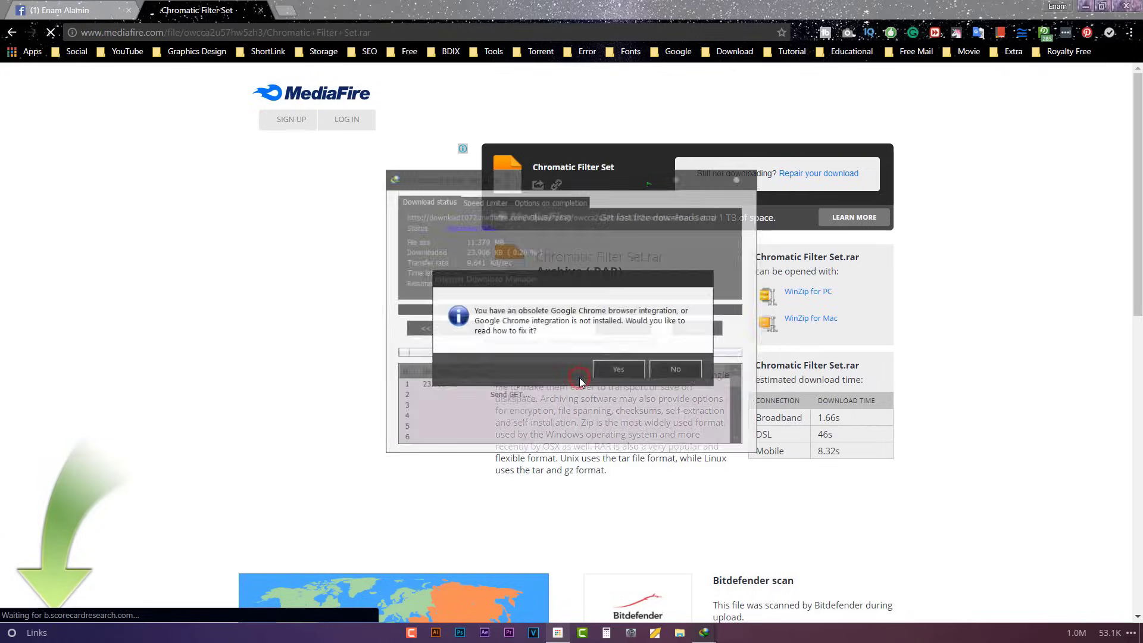
{"action": "left_click", "coordinate": [620, 367]}
{"action": "key", "text": "ctrl+w"}
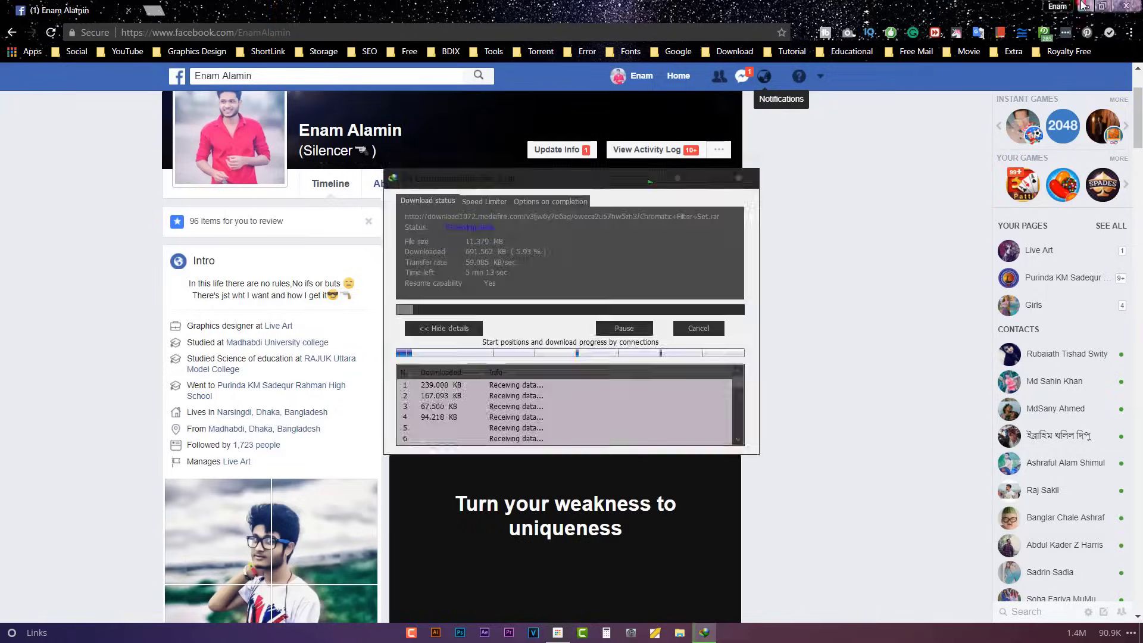
{"action": "left_click", "coordinate": [1087, 5]}
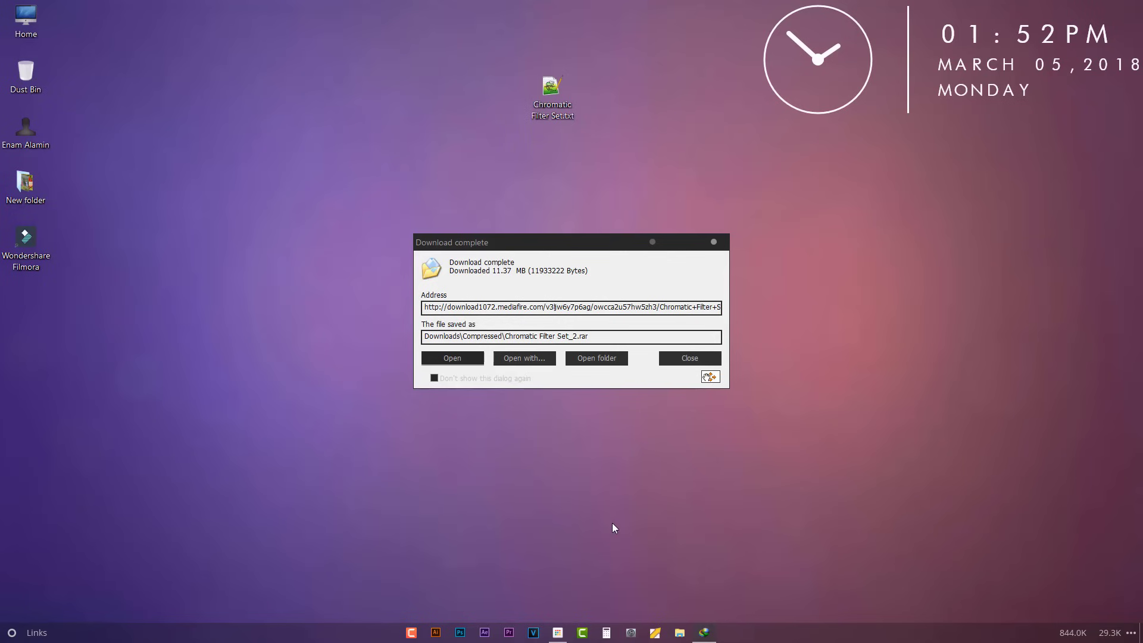
Step: Run chromatic_filter_set.exe from the downloaded archive, close WinRAR, and launch Filmora
{"action": "left_click", "coordinate": [456, 359]}
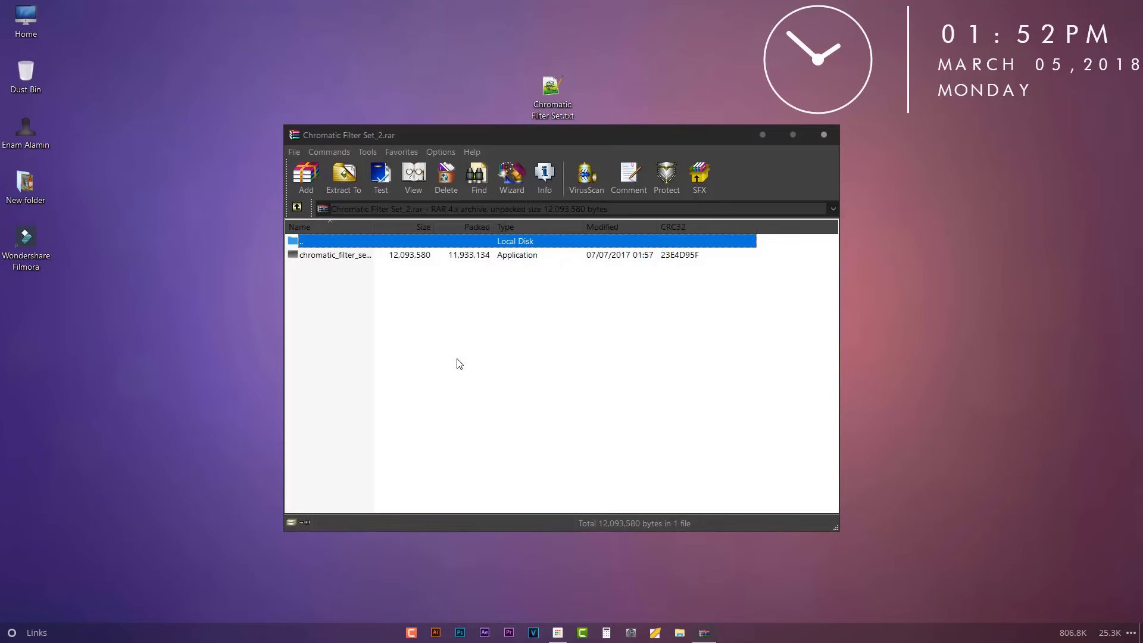
{"action": "double_click", "coordinate": [336, 255]}
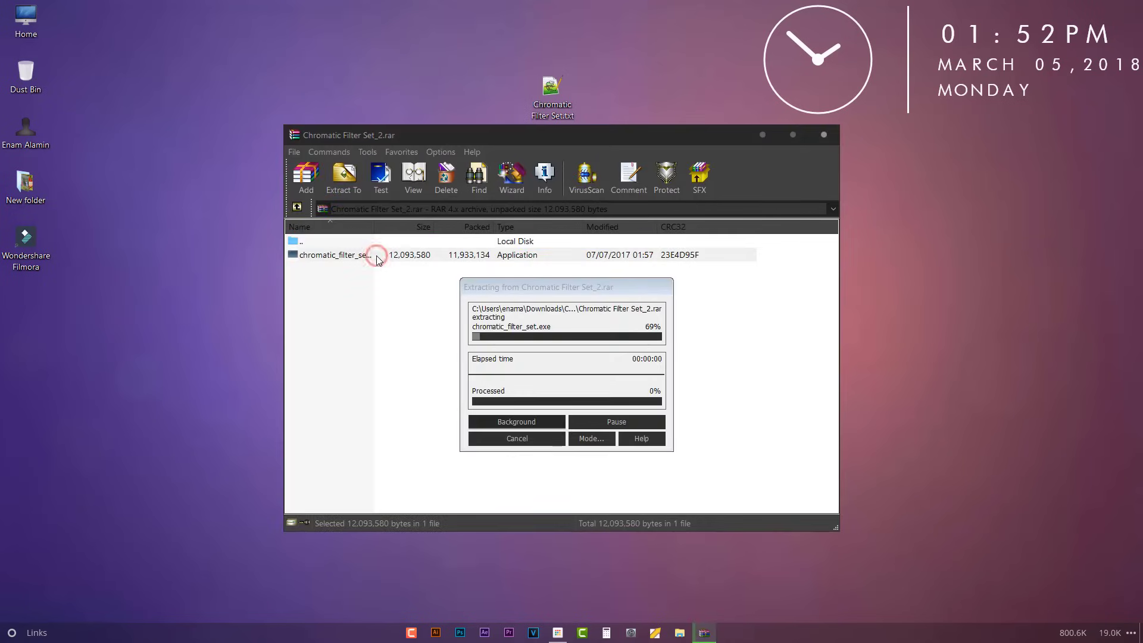
{"action": "left_click", "coordinate": [646, 427]}
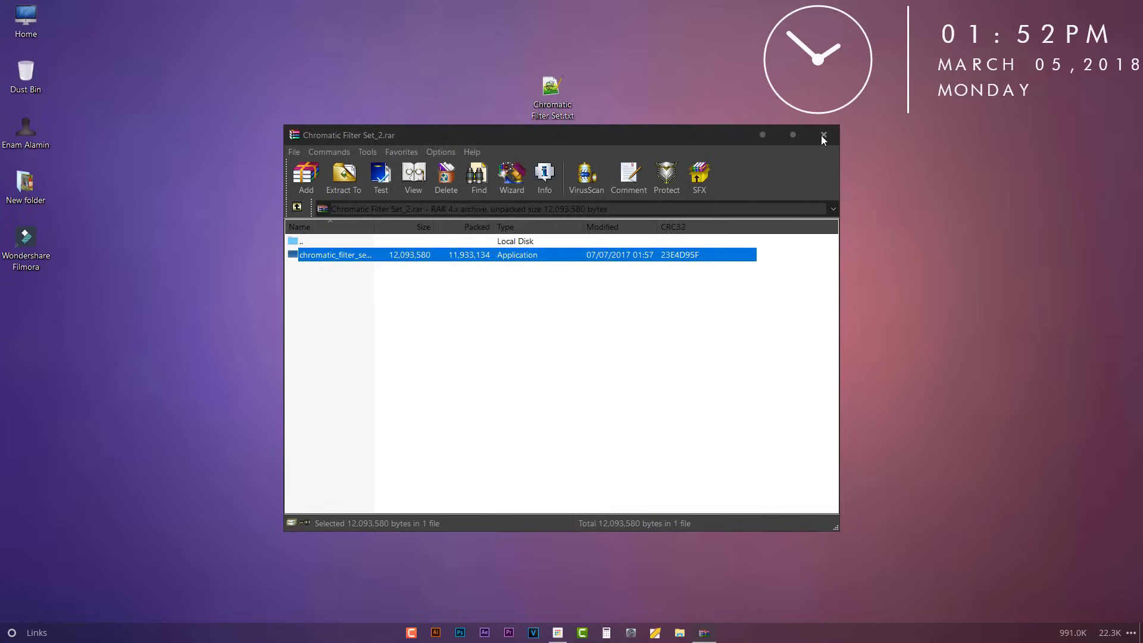
{"action": "left_click", "coordinate": [823, 137]}
{"action": "double_click", "coordinate": [28, 259]}
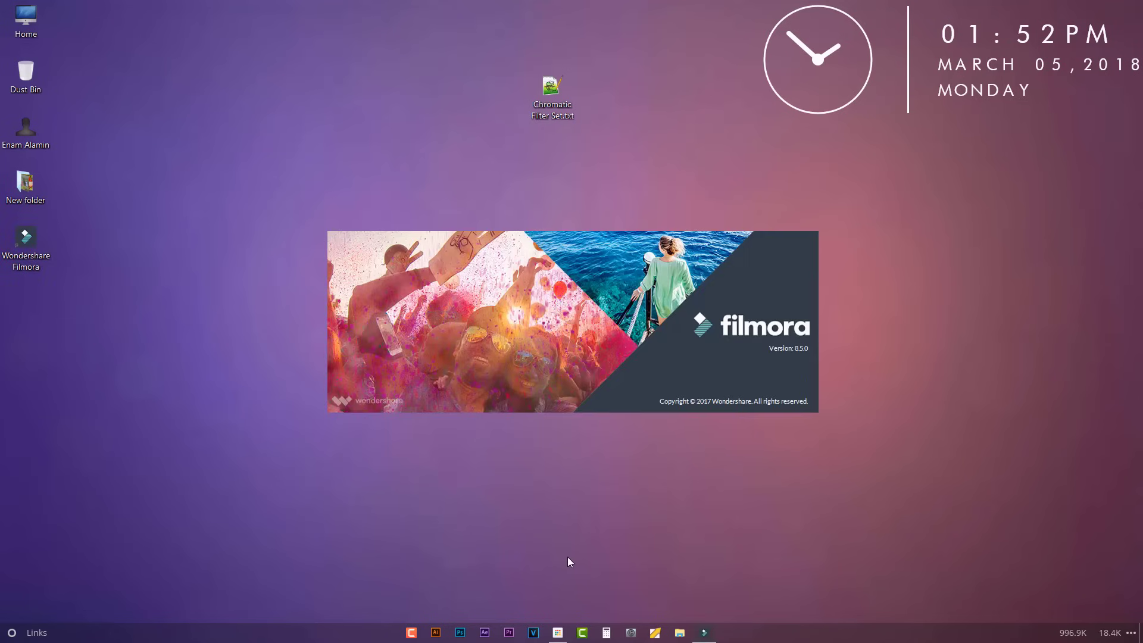
Step: Start a Full Feature Mode project, browse the Filters library, then minimize Filmora
{"action": "left_click", "coordinate": [537, 366]}
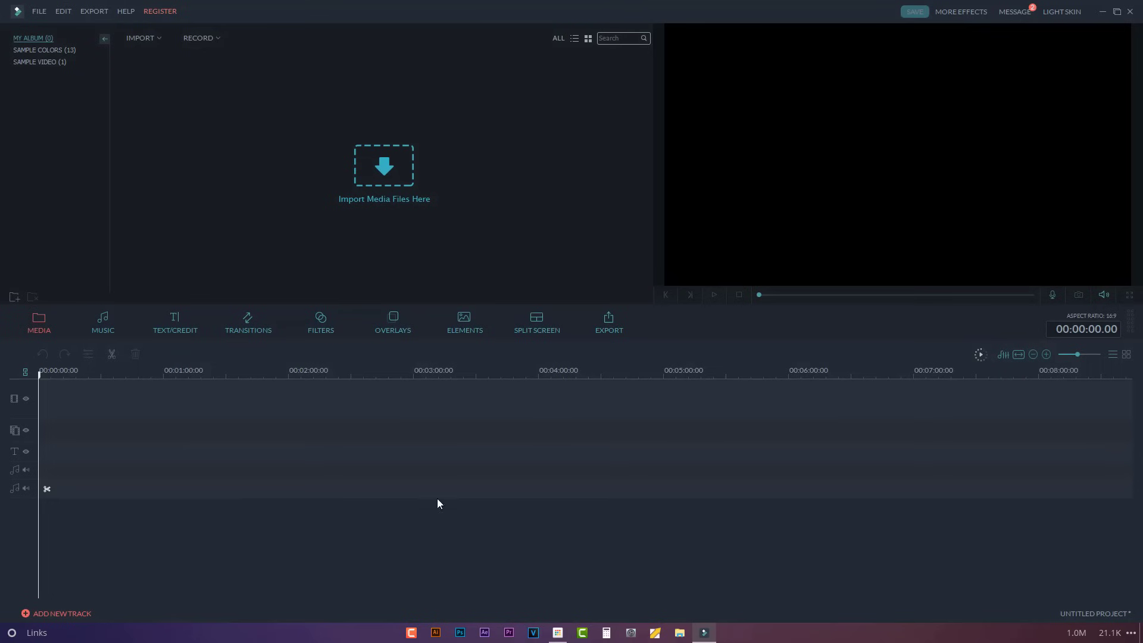
{"action": "left_click", "coordinate": [322, 329]}
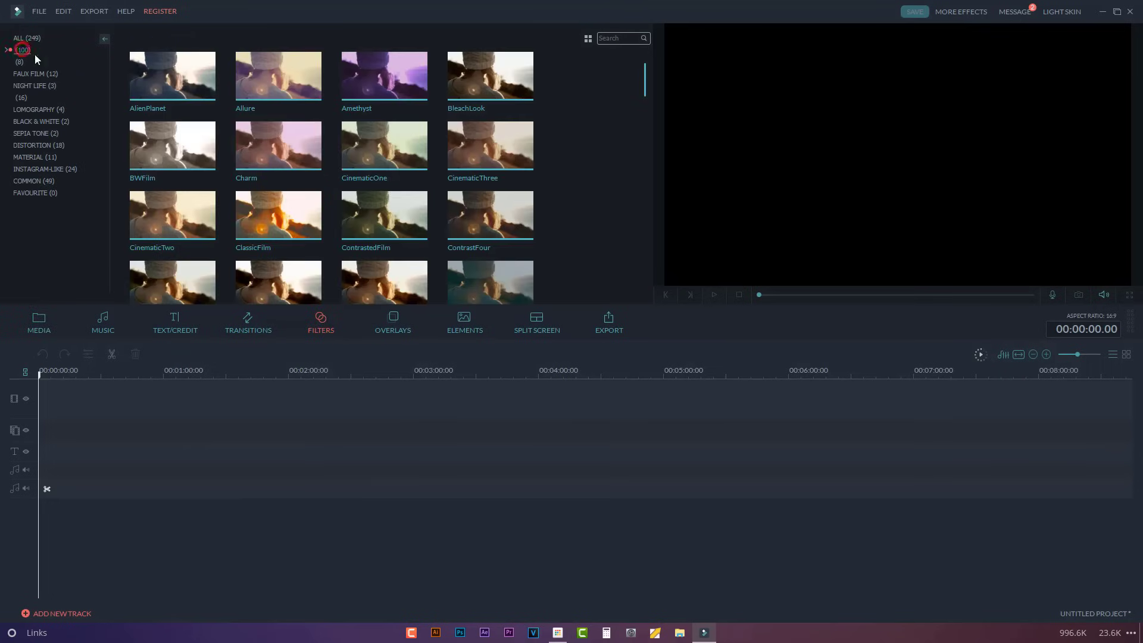
{"action": "left_click_drag", "start_coordinate": [641, 82], "coordinate": [649, 48]}
{"action": "left_click", "coordinate": [1124, 556]}
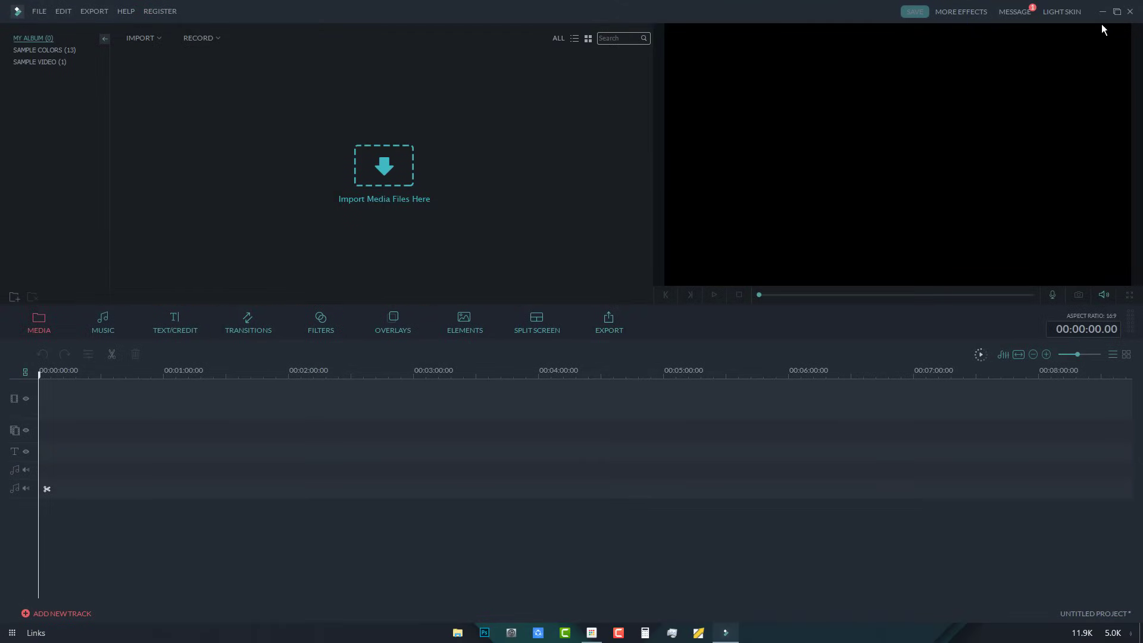
{"action": "left_click", "coordinate": [1103, 11]}
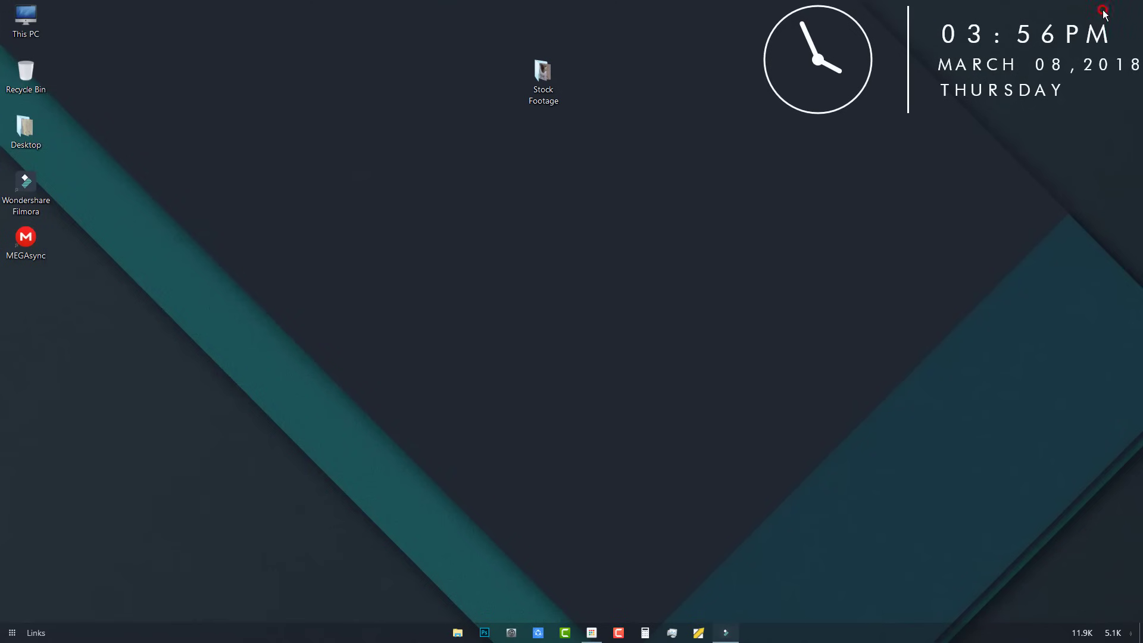
Step: Open Stock Footage, preview a clip, and drag London_Couple_1080p.mp4 into Filmora's media album
{"action": "double_click", "coordinate": [553, 88]}
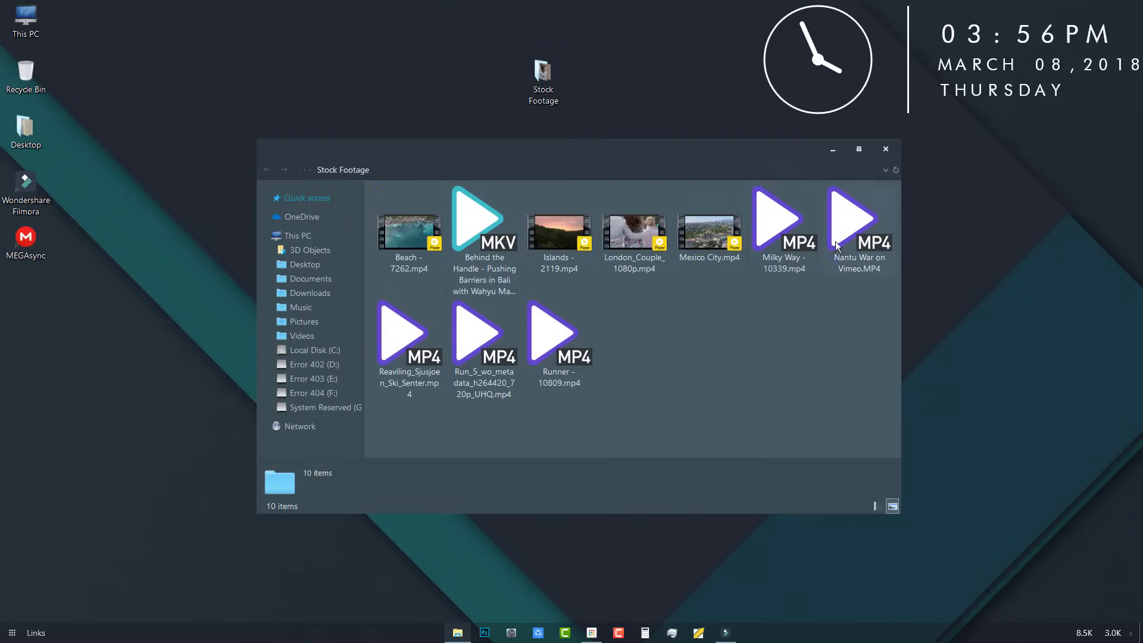
{"action": "left_click", "coordinate": [493, 356]}
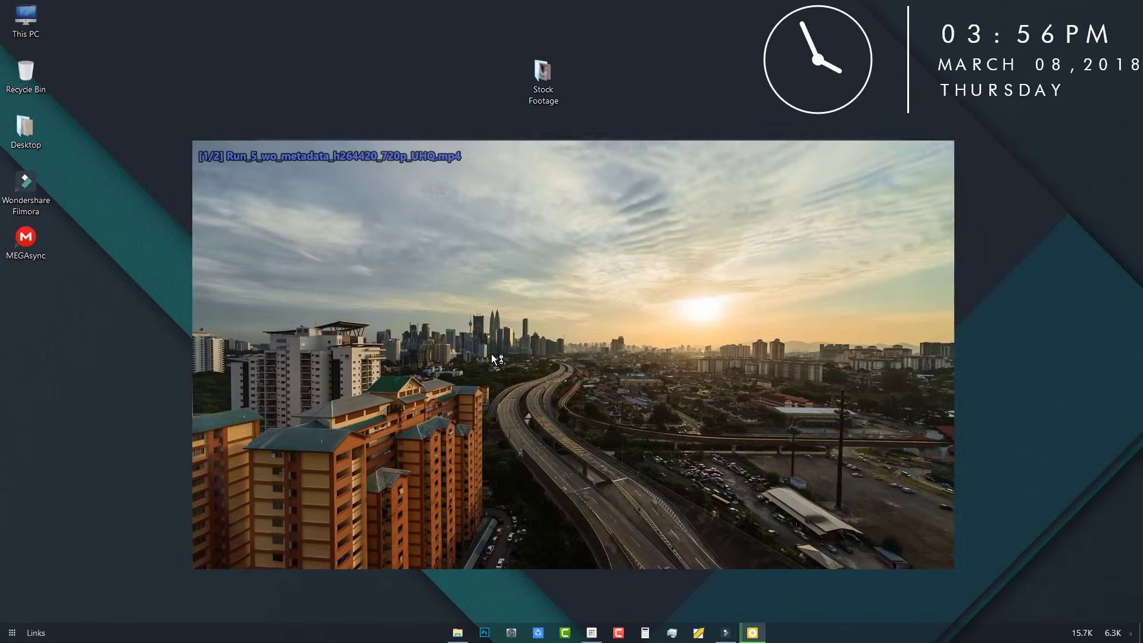
{"action": "left_click", "coordinate": [940, 156]}
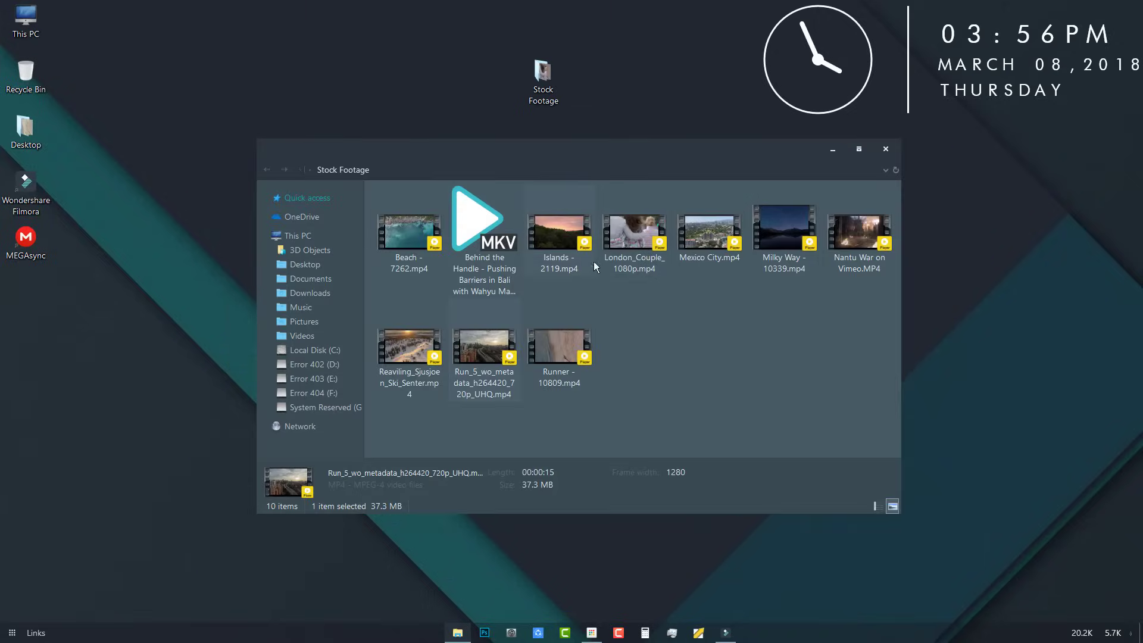
{"action": "left_click_drag", "start_coordinate": [634, 230], "coordinate": [495, 305]}
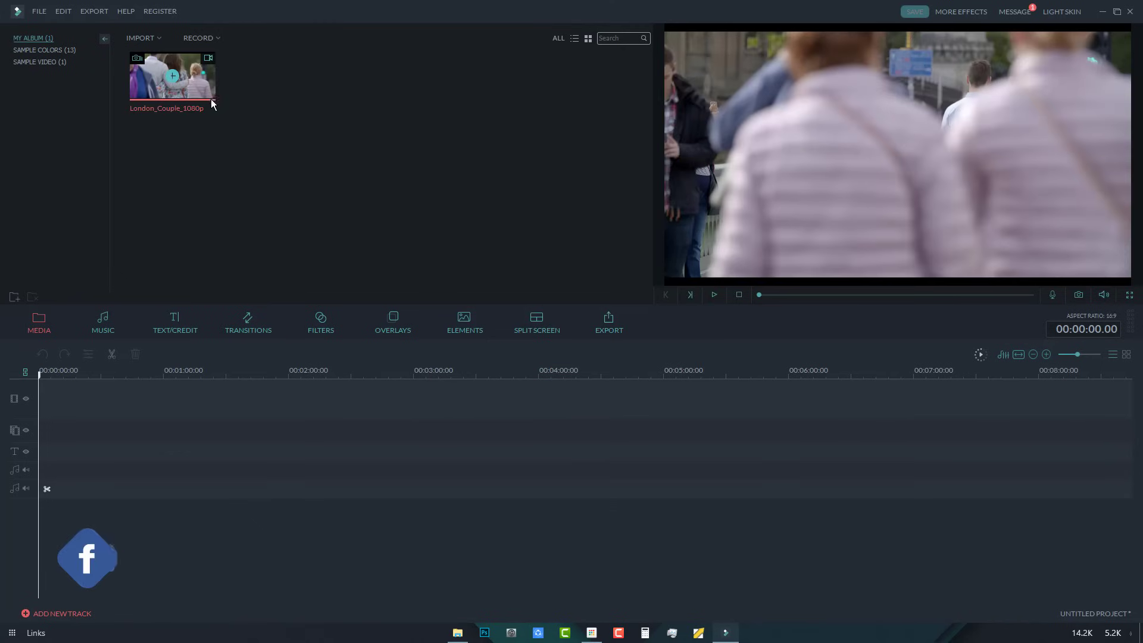
Step: Place London_Couple_1080p on video track 1 and scrub the playhead through the clip
{"action": "left_click_drag", "start_coordinate": [202, 89], "coordinate": [115, 429]}
{"action": "left_click_drag", "start_coordinate": [62, 400], "coordinate": [616, 360]}
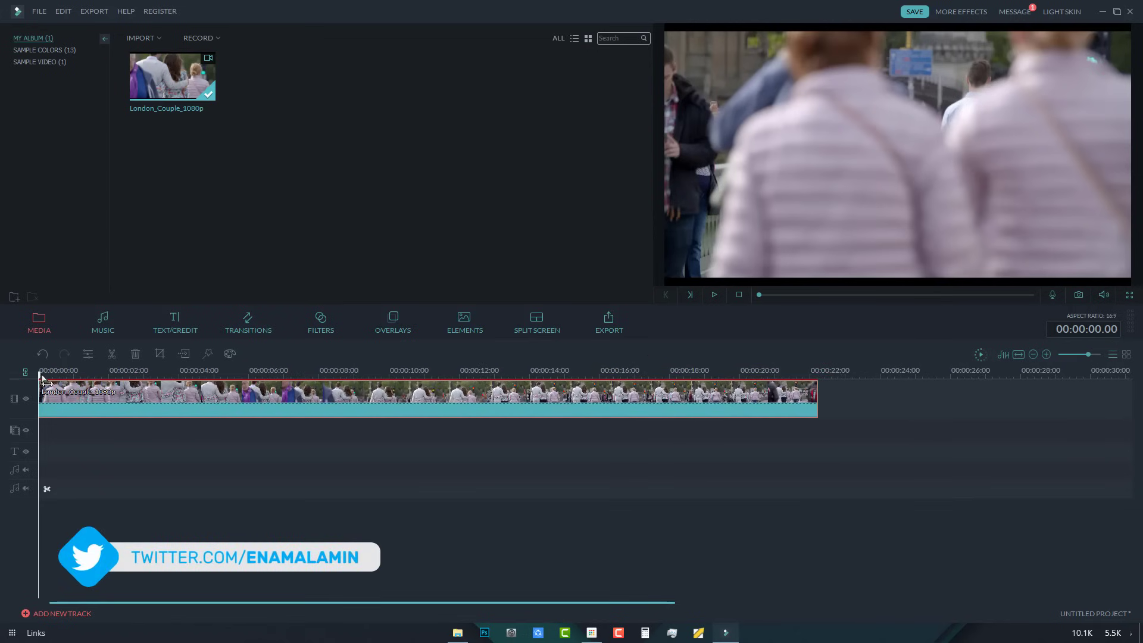
{"action": "left_click_drag", "start_coordinate": [42, 375], "coordinate": [459, 387]}
{"action": "right_click", "coordinate": [466, 396]}
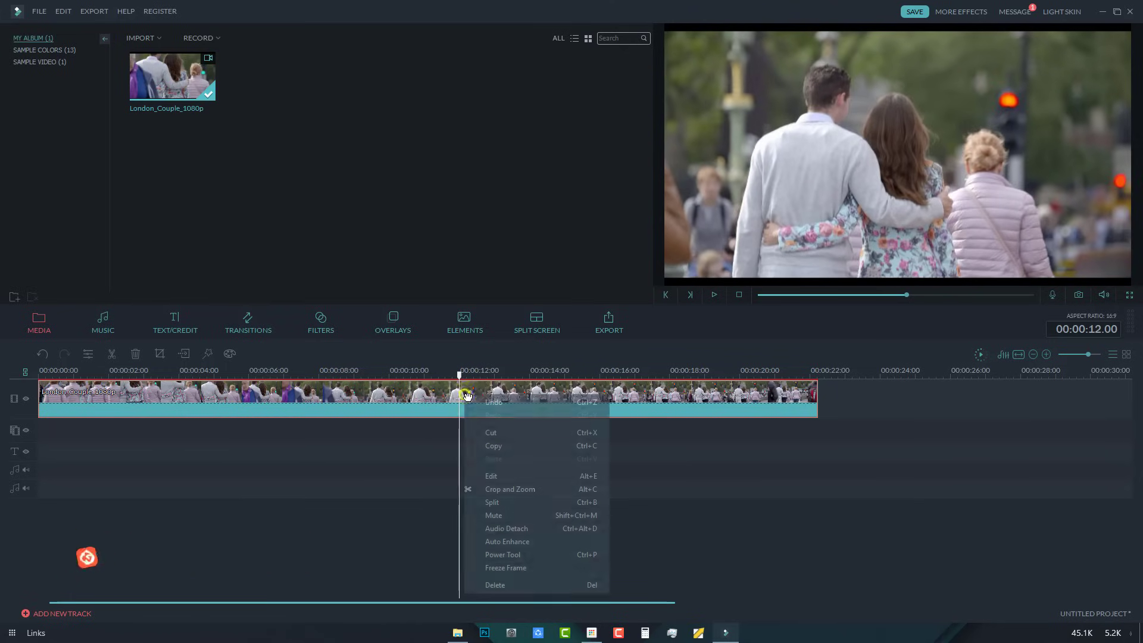
Step: Split the clip at the 12-second mark and delete the first piece
{"action": "left_click", "coordinate": [493, 502]}
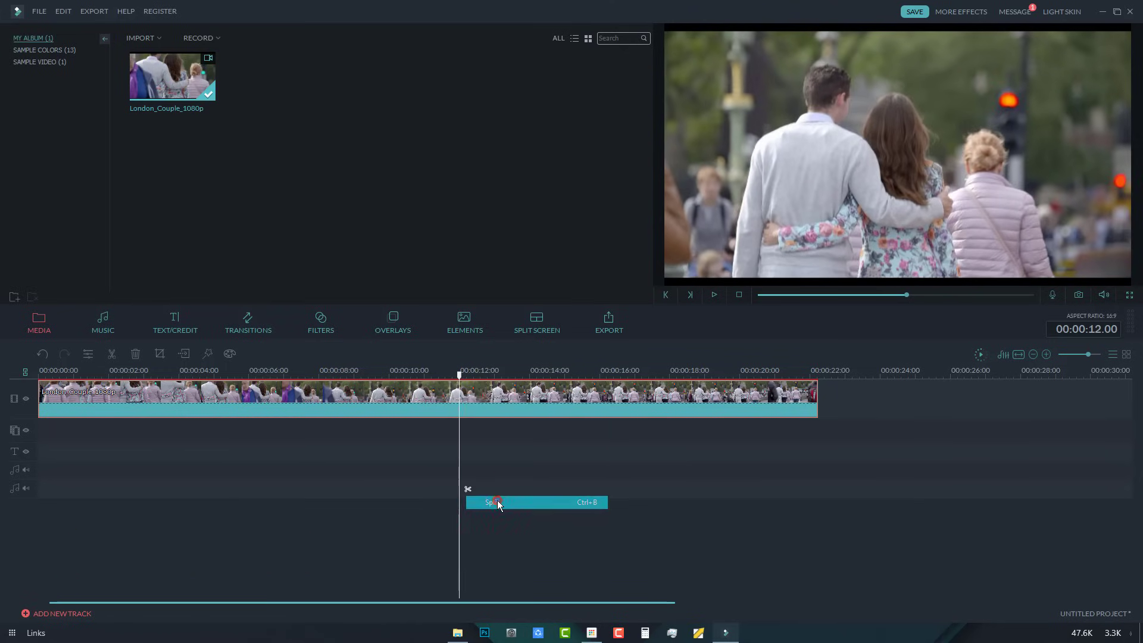
{"action": "right_click", "coordinate": [303, 402]}
{"action": "left_click", "coordinate": [349, 586]}
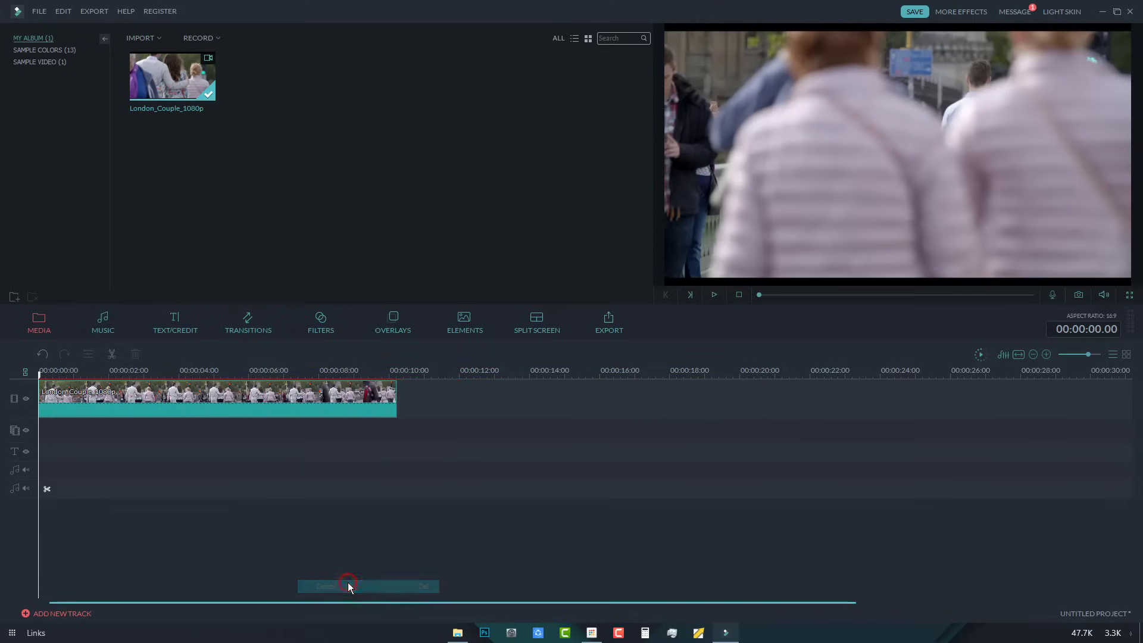
Step: Split the clip again at about 8 seconds and delete the right-hand piece
{"action": "left_click_drag", "start_coordinate": [98, 378], "coordinate": [344, 376]}
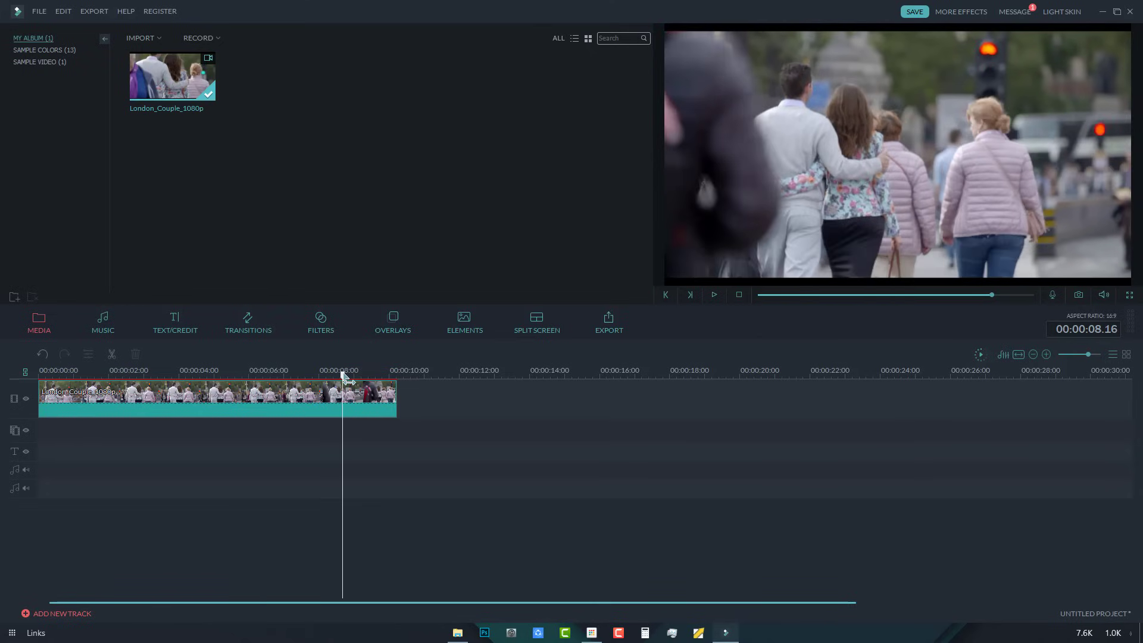
{"action": "right_click", "coordinate": [350, 387]}
{"action": "left_click", "coordinate": [378, 494]}
{"action": "right_click", "coordinate": [376, 392]}
{"action": "left_click", "coordinate": [406, 581]}
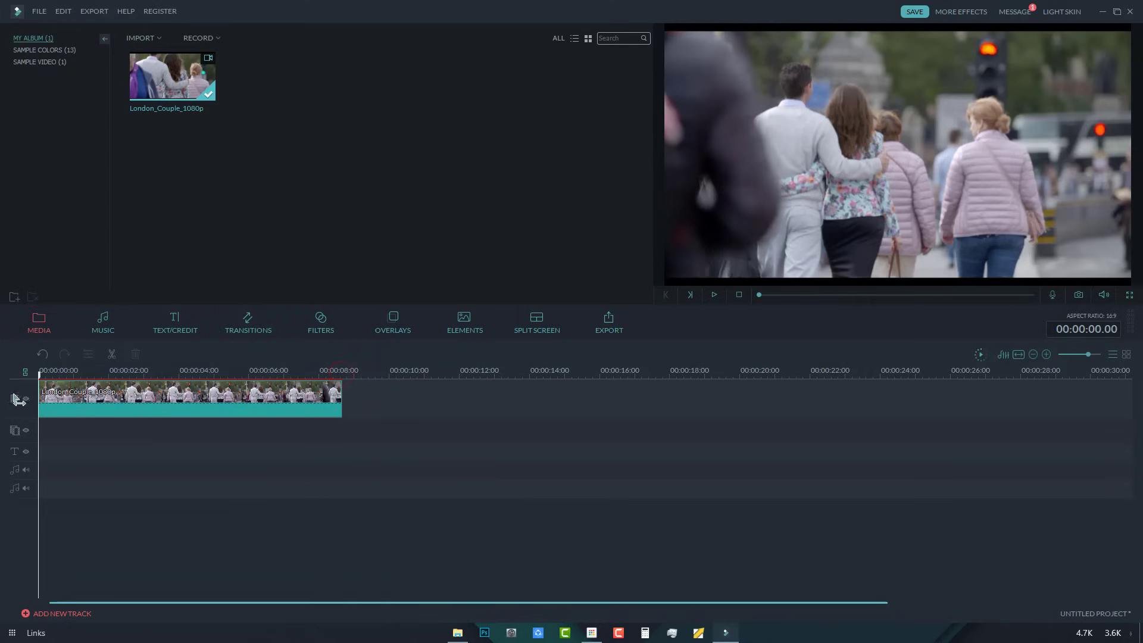
Step: Open the Cinematic Looks > Chromatic Filter collection and apply CountyFair to the filter track
{"action": "left_click", "coordinate": [325, 332]}
{"action": "left_click", "coordinate": [4, 51]}
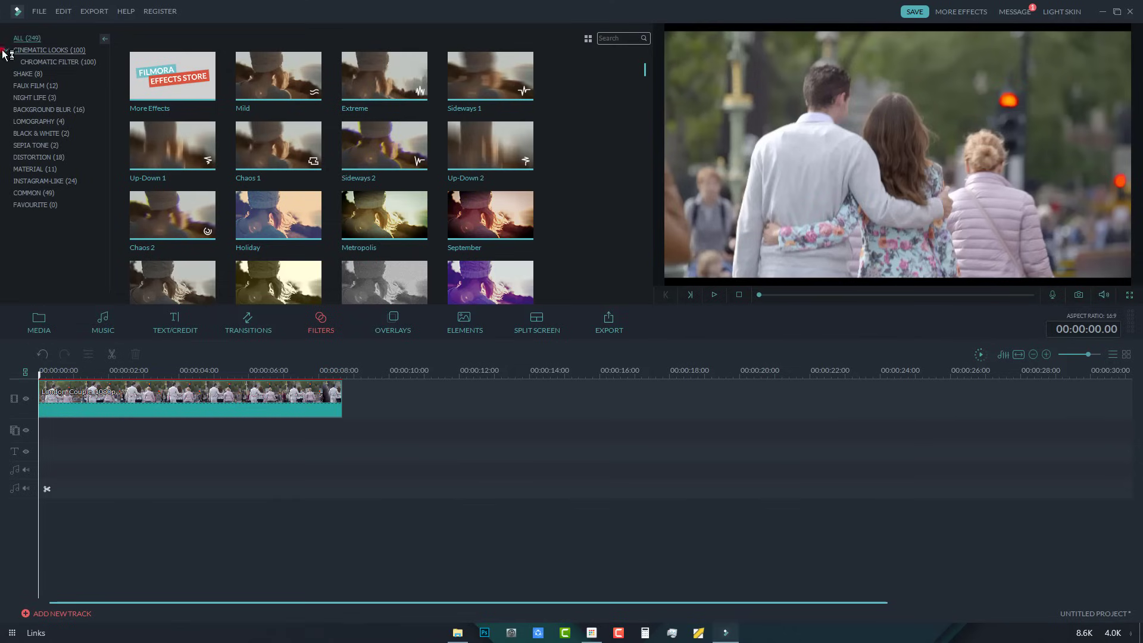
{"action": "left_click", "coordinate": [60, 63]}
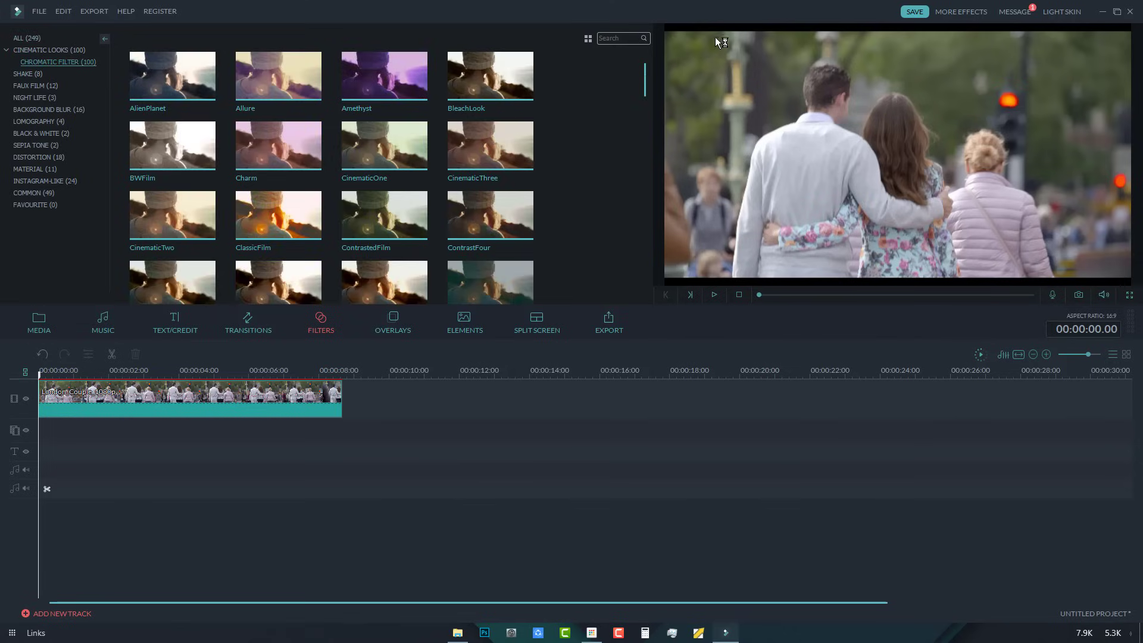
{"action": "mouse_move", "coordinate": [648, 82]}
{"action": "left_mouse_down"}
{"action": "mouse_move", "coordinate": [646, 216]}
{"action": "mouse_move", "coordinate": [658, 67]}
{"action": "left_mouse_up"}
{"action": "scroll", "coordinate": [348, 196], "scroll_direction": "down", "scroll_amount": 5}
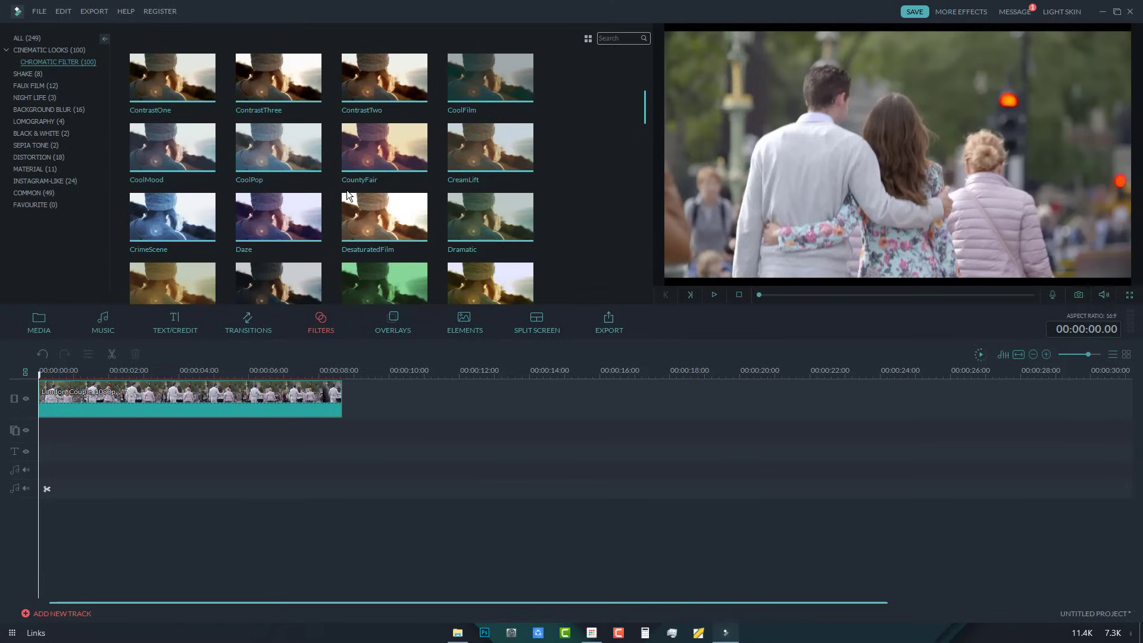
{"action": "left_click_drag", "start_coordinate": [416, 152], "coordinate": [46, 430]}
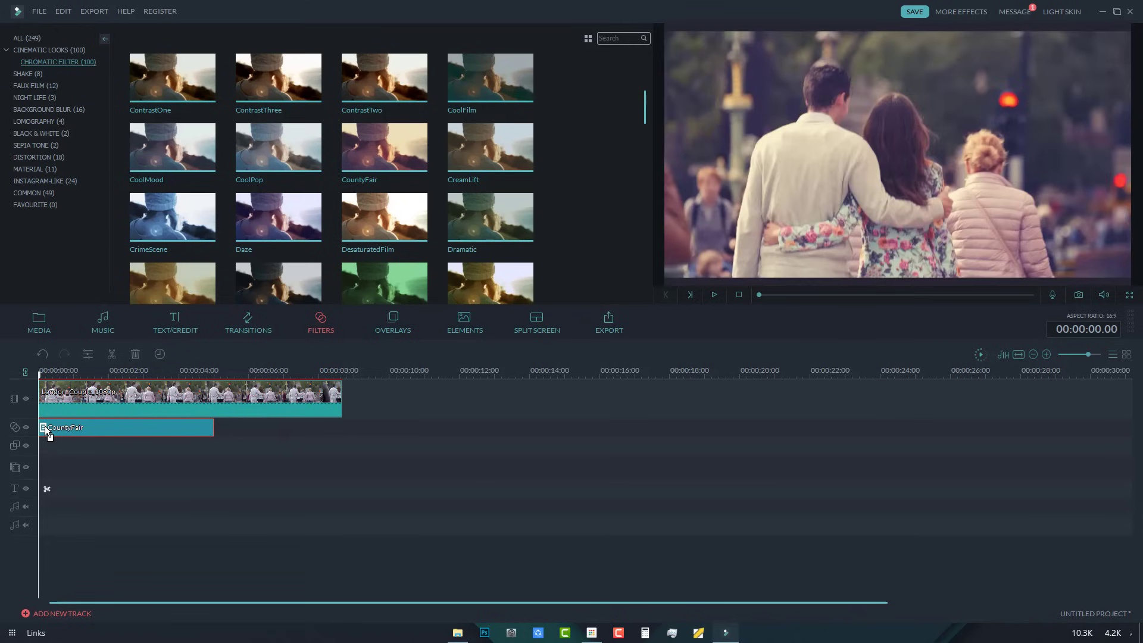
{"action": "right_click", "coordinate": [57, 427]}
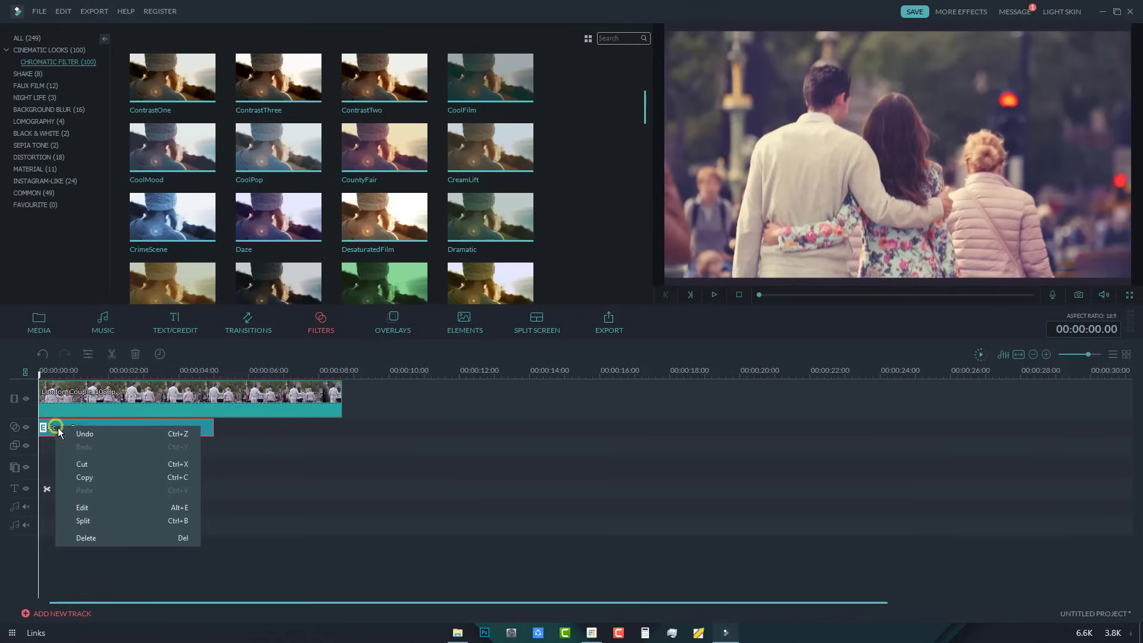
{"action": "left_click", "coordinate": [109, 535]}
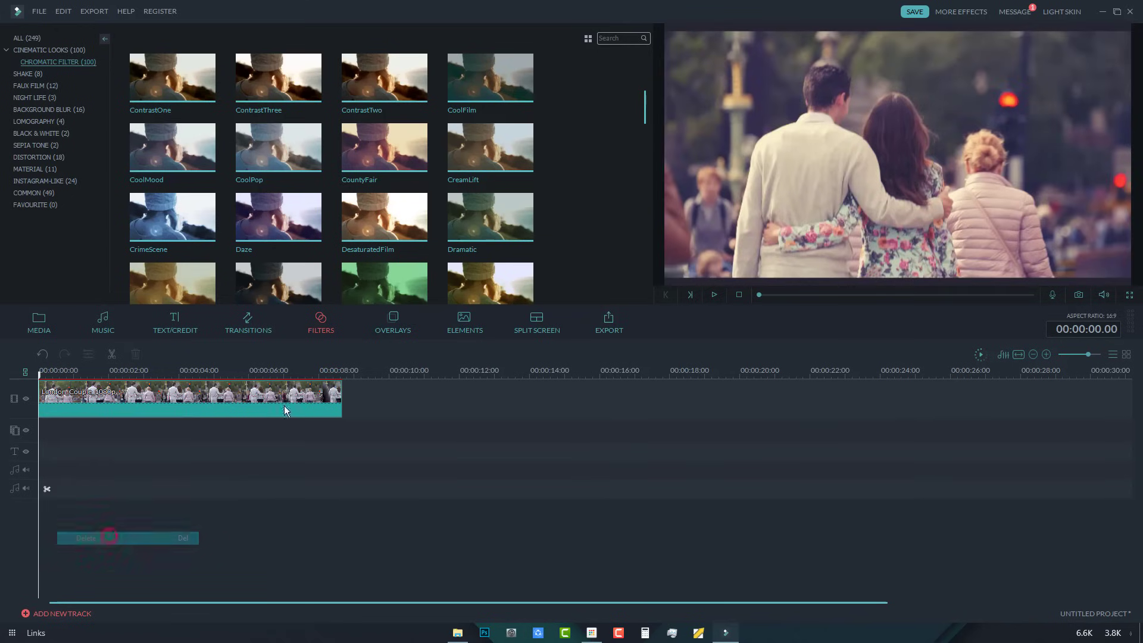
{"action": "left_click", "coordinate": [384, 153]}
{"action": "left_click", "coordinate": [384, 153]}
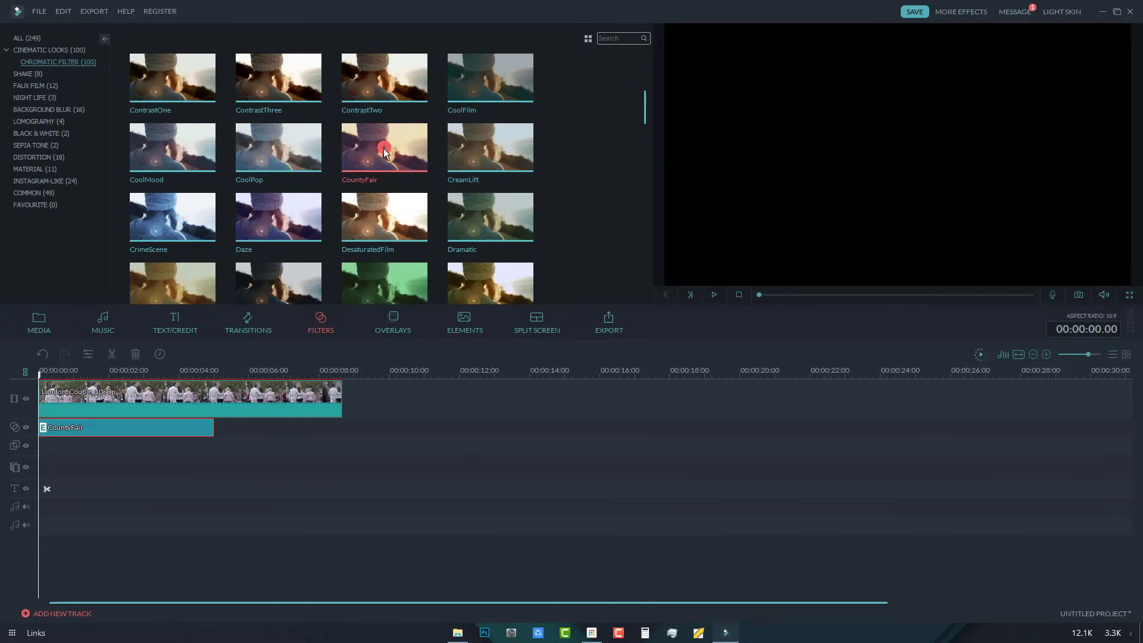
{"action": "right_click", "coordinate": [121, 434]}
{"action": "left_click", "coordinate": [168, 544]}
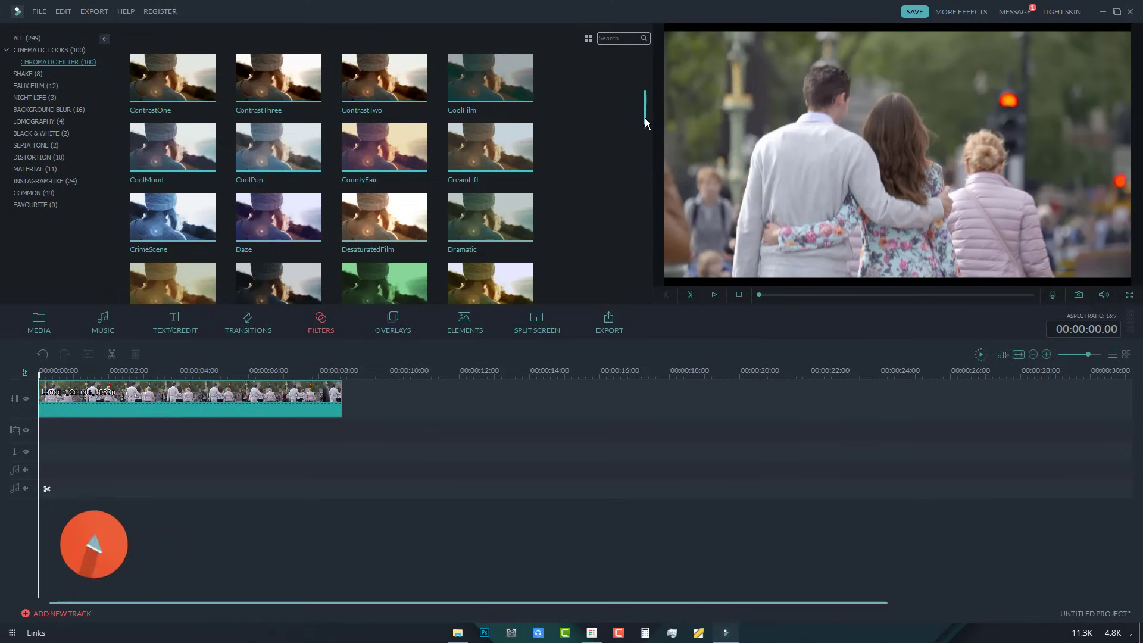
{"action": "left_click_drag", "start_coordinate": [645, 113], "coordinate": [649, 175]}
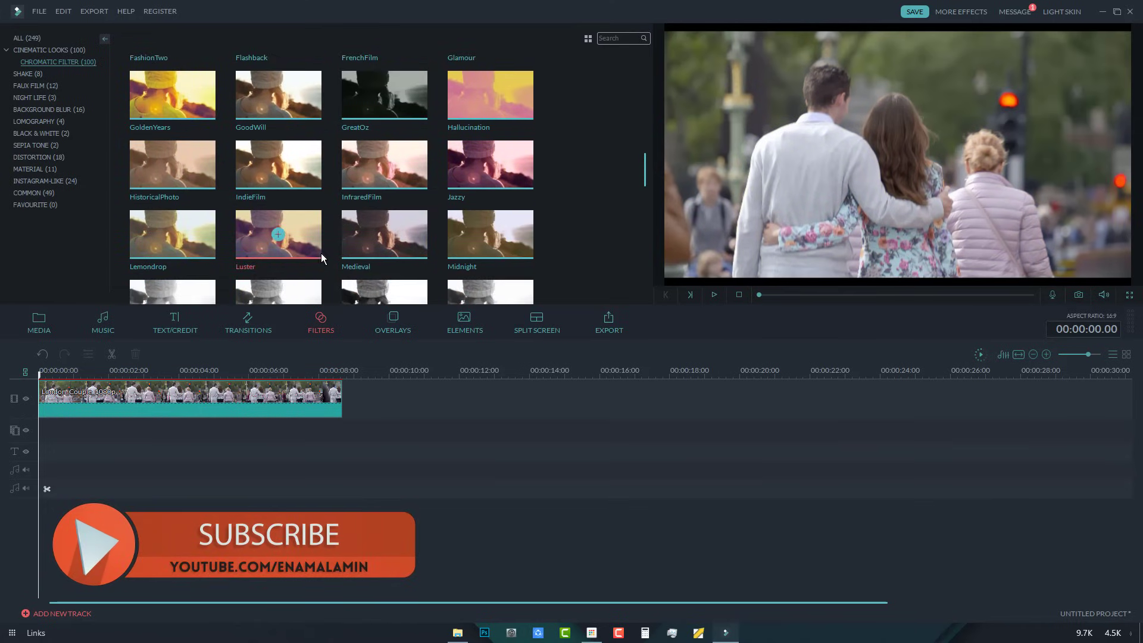
Step: Add the Luster filter on a filter track, stretched to the clip's full 8 seconds
{"action": "left_click_drag", "start_coordinate": [297, 235], "coordinate": [42, 429]}
{"action": "left_click_drag", "start_coordinate": [213, 428], "coordinate": [342, 429]}
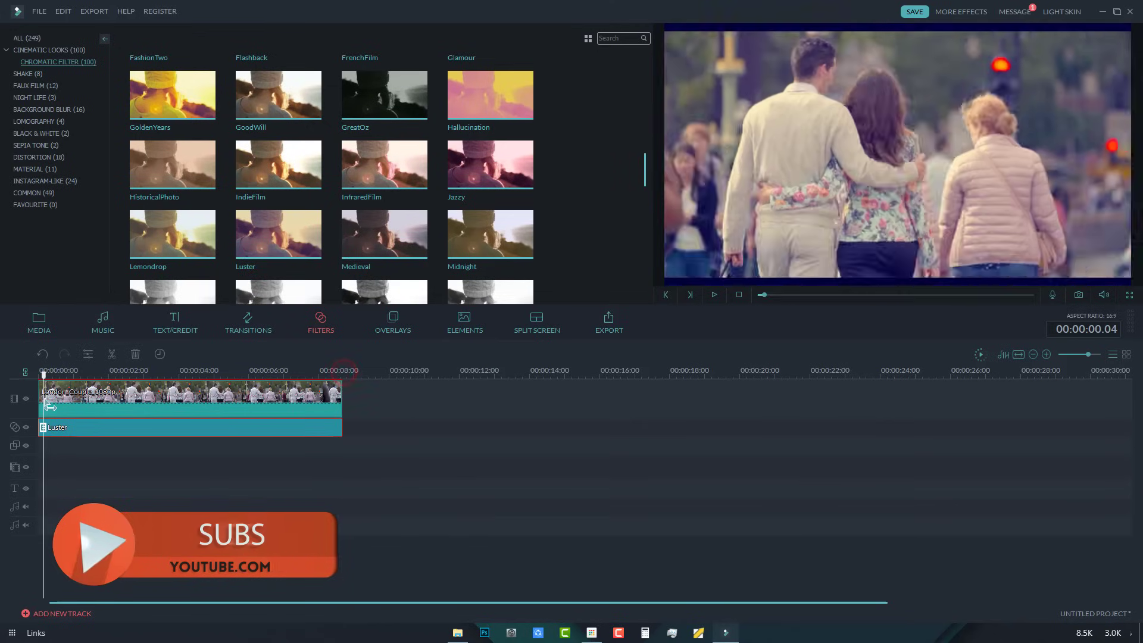
{"action": "left_click", "coordinate": [27, 428]}
{"action": "left_click", "coordinate": [27, 428]}
{"action": "left_click", "coordinate": [26, 429]}
Step: Add ContrastThree on a third track, extended to the clip's end
{"action": "left_click_drag", "start_coordinate": [645, 177], "coordinate": [638, 107]}
{"action": "left_click_drag", "start_coordinate": [303, 139], "coordinate": [43, 450]}
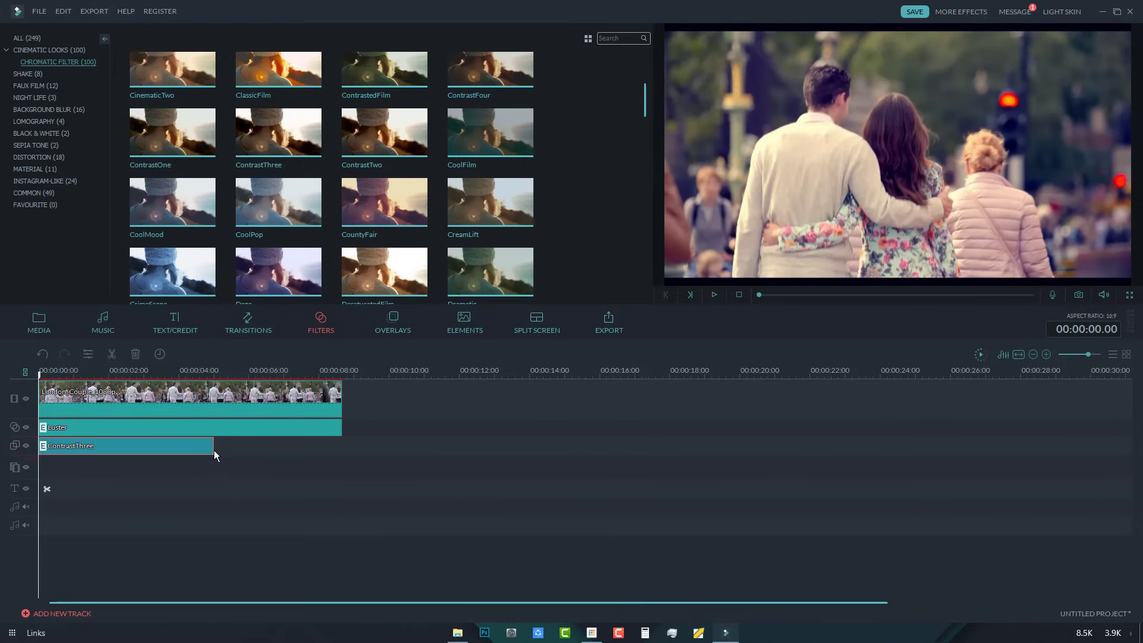
{"action": "left_click_drag", "start_coordinate": [214, 448], "coordinate": [342, 440]}
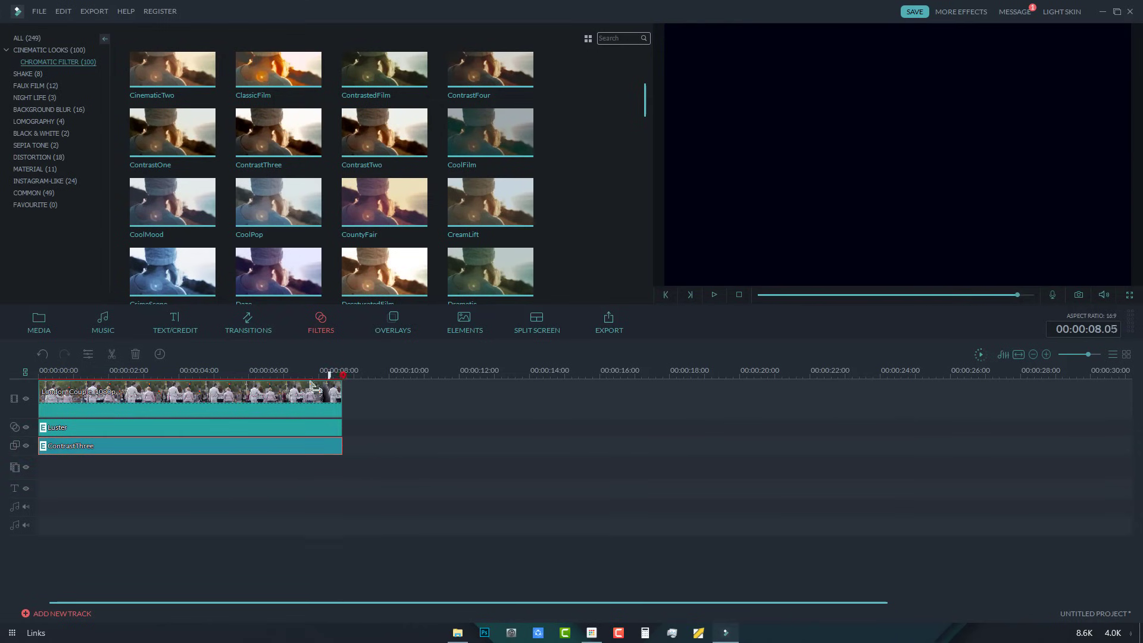
{"action": "key", "text": "Home"}
Step: Enlarge the preview by narrowing the filter library, then play and pause the graded London couple clip
{"action": "left_click", "coordinate": [716, 302]}
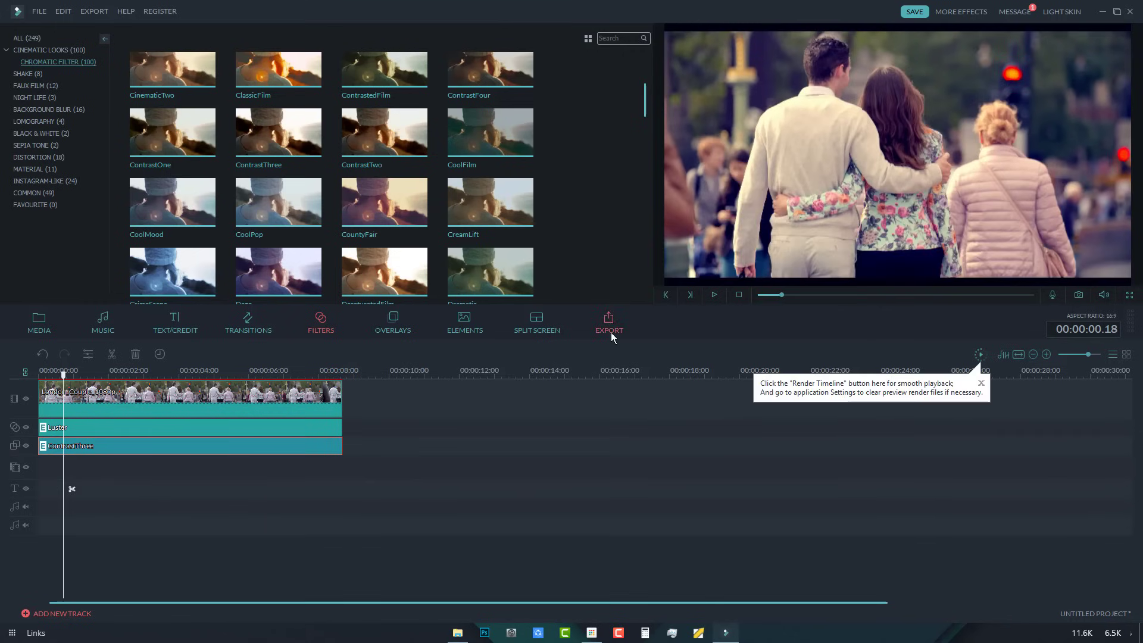
{"action": "left_click_drag", "start_coordinate": [610, 340], "coordinate": [614, 476]}
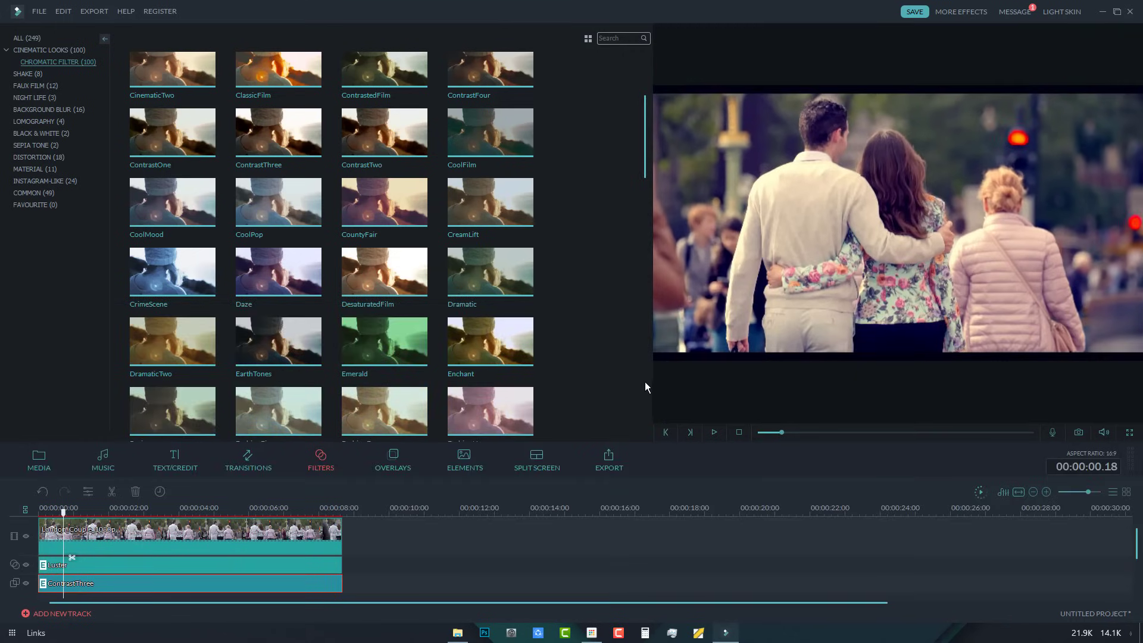
{"action": "left_click_drag", "start_coordinate": [652, 374], "coordinate": [412, 374]}
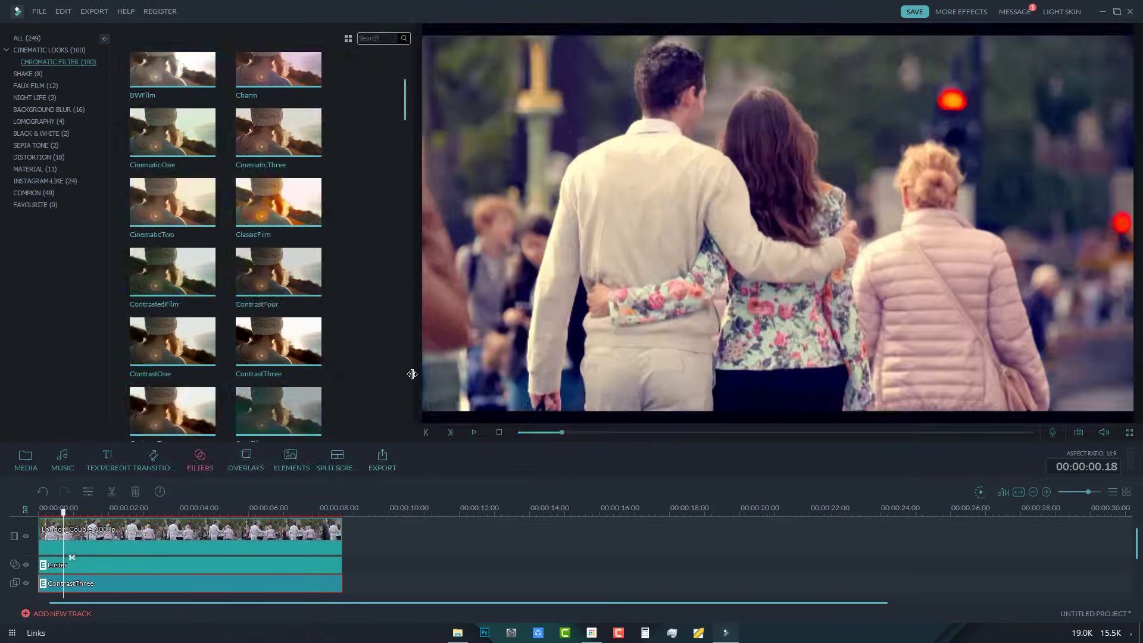
{"action": "left_click", "coordinate": [477, 432]}
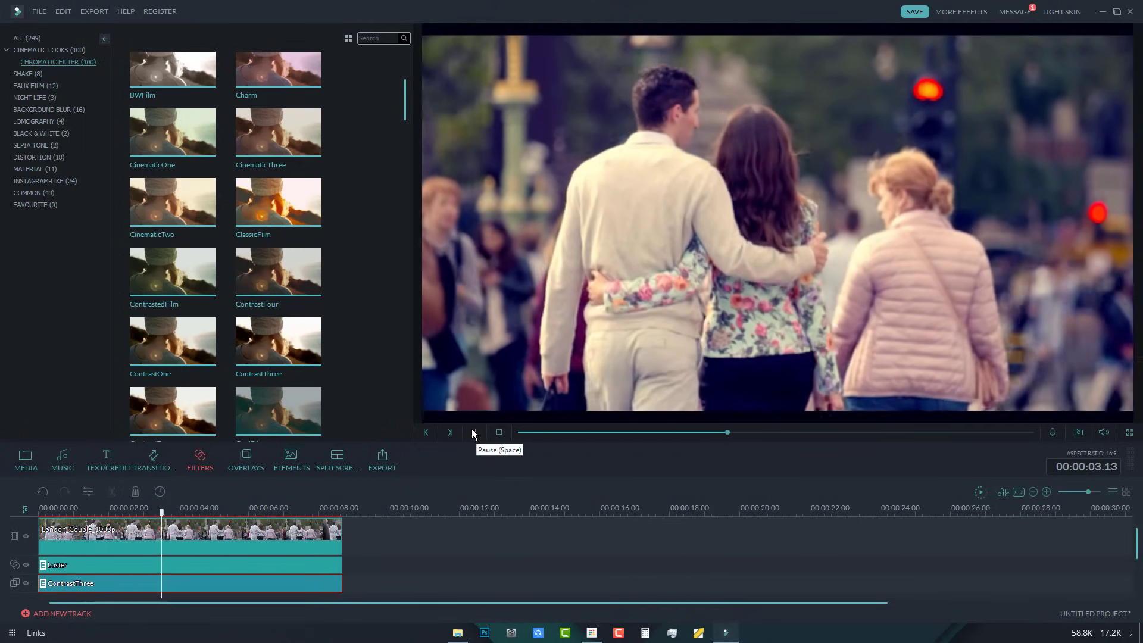
{"action": "left_click", "coordinate": [473, 431]}
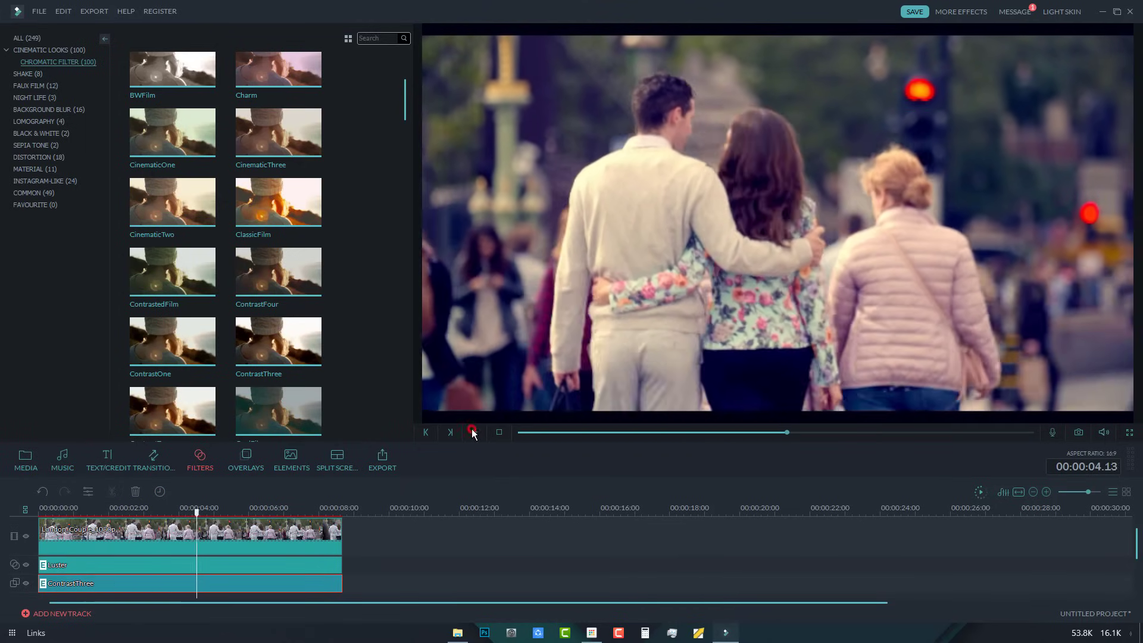
Step: In the export settings, set the save location to the Desktop
{"action": "left_click", "coordinate": [382, 461]}
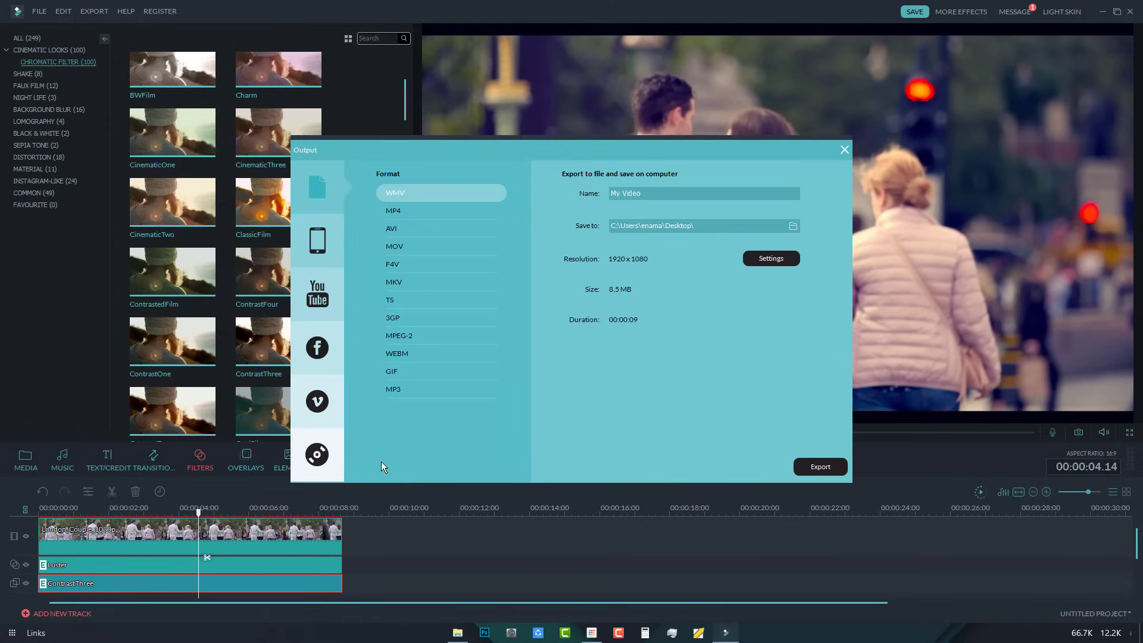
{"action": "left_click", "coordinate": [793, 226]}
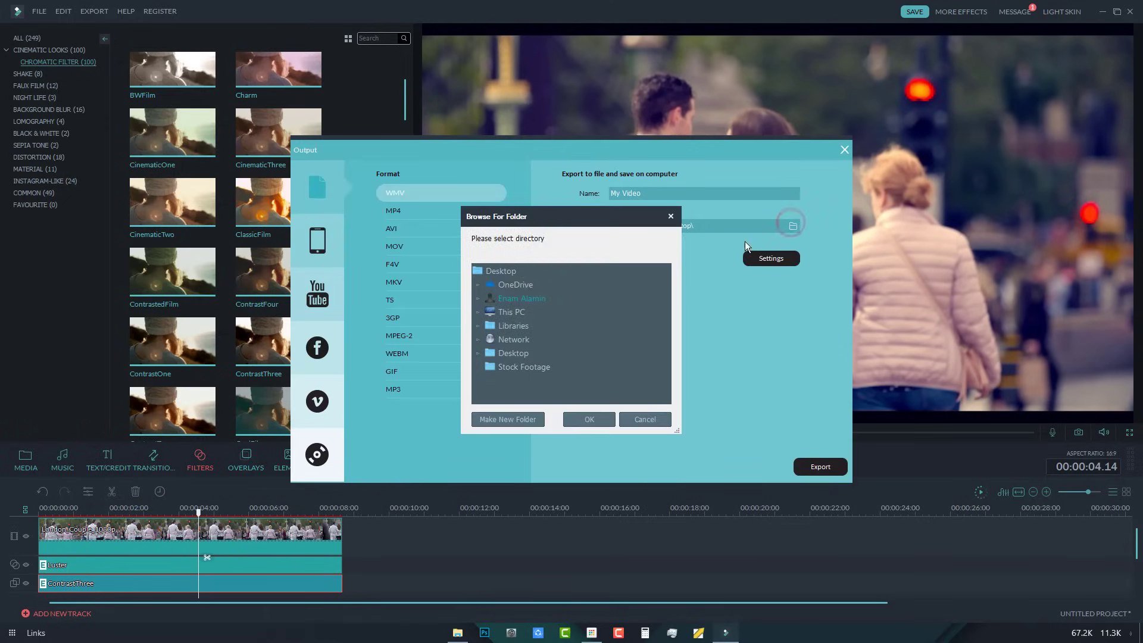
{"action": "left_click", "coordinate": [497, 271]}
{"action": "left_click", "coordinate": [588, 419]}
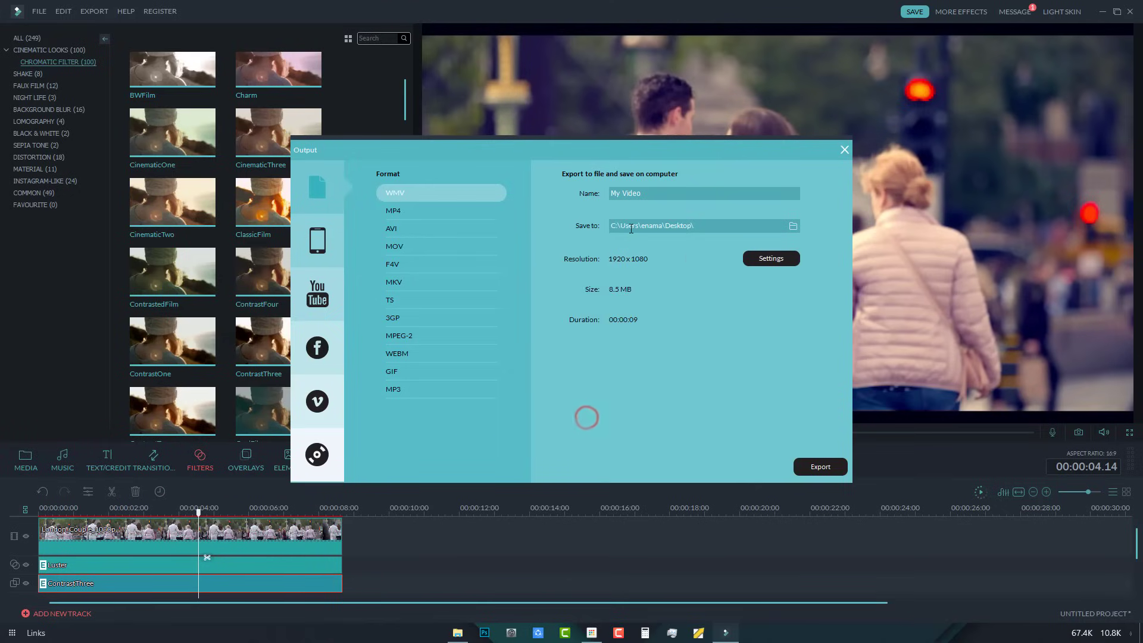
Step: Name the output file 'Lonon Couple' and start exporting the WMV video
{"action": "double_click", "coordinate": [655, 196]}
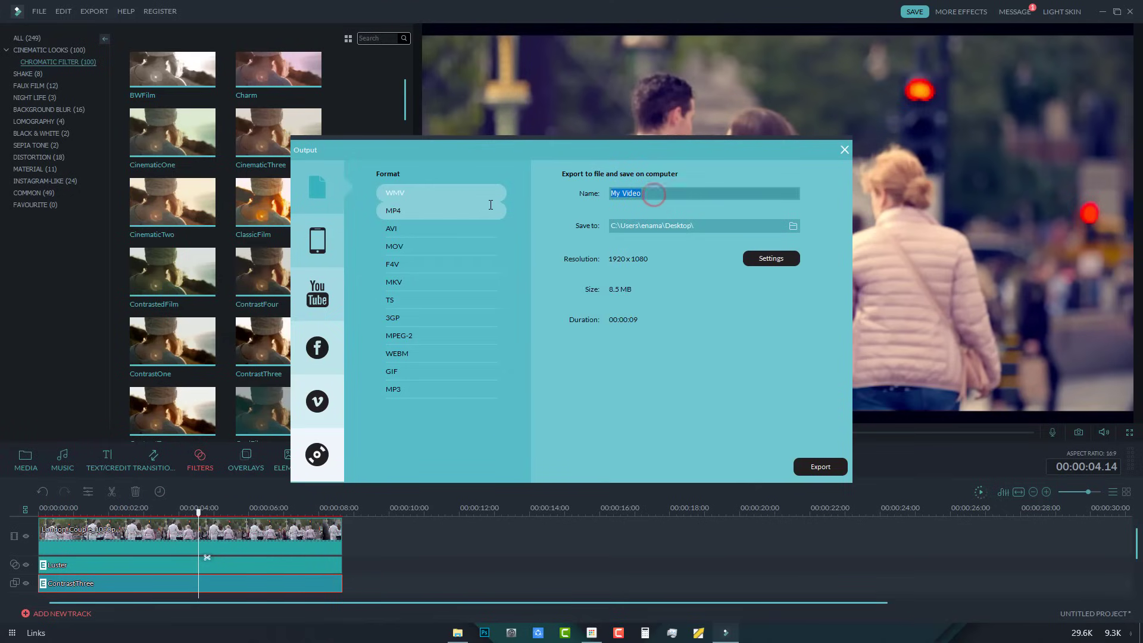
{"action": "type", "text": "Lonon Couple"}
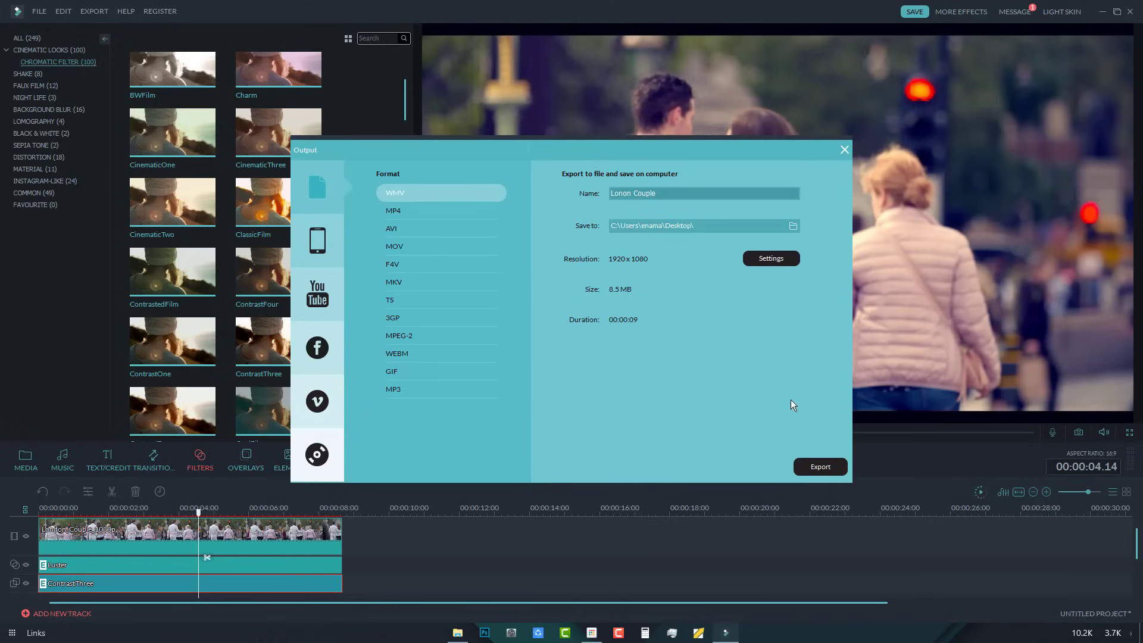
{"action": "left_click", "coordinate": [820, 467]}
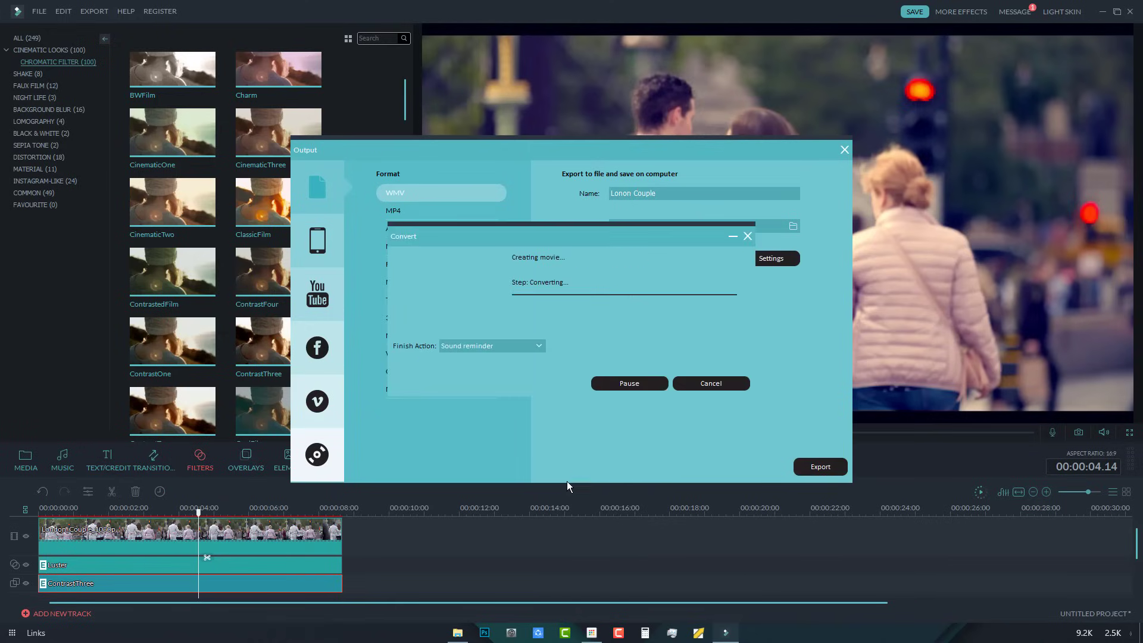